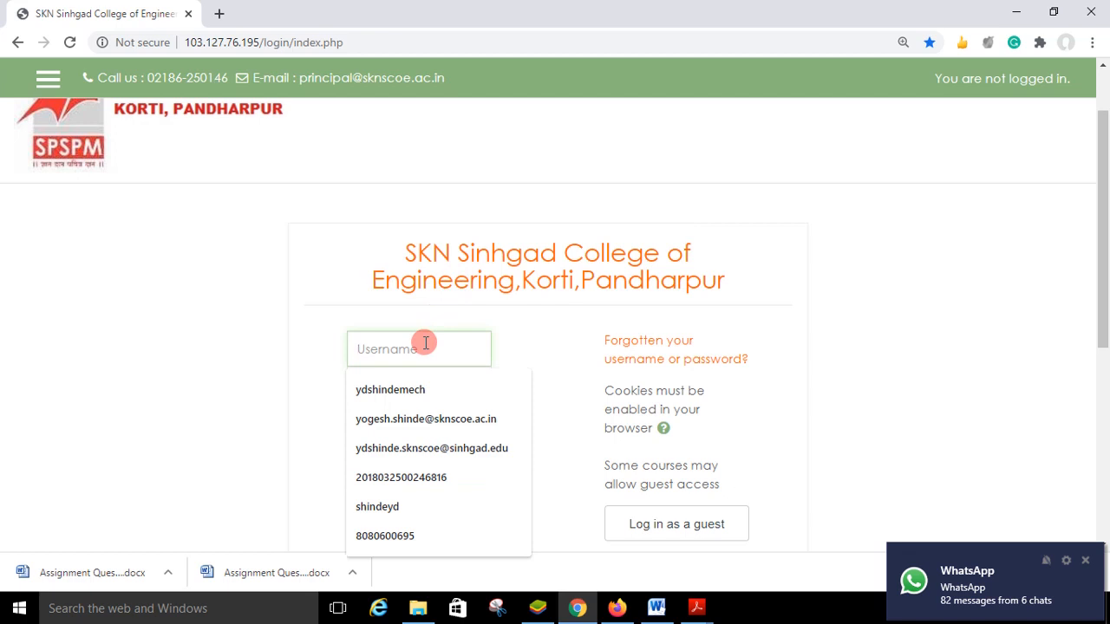
Log in to the college site with the saved e-mail as username and the account password
left_click(414, 418)
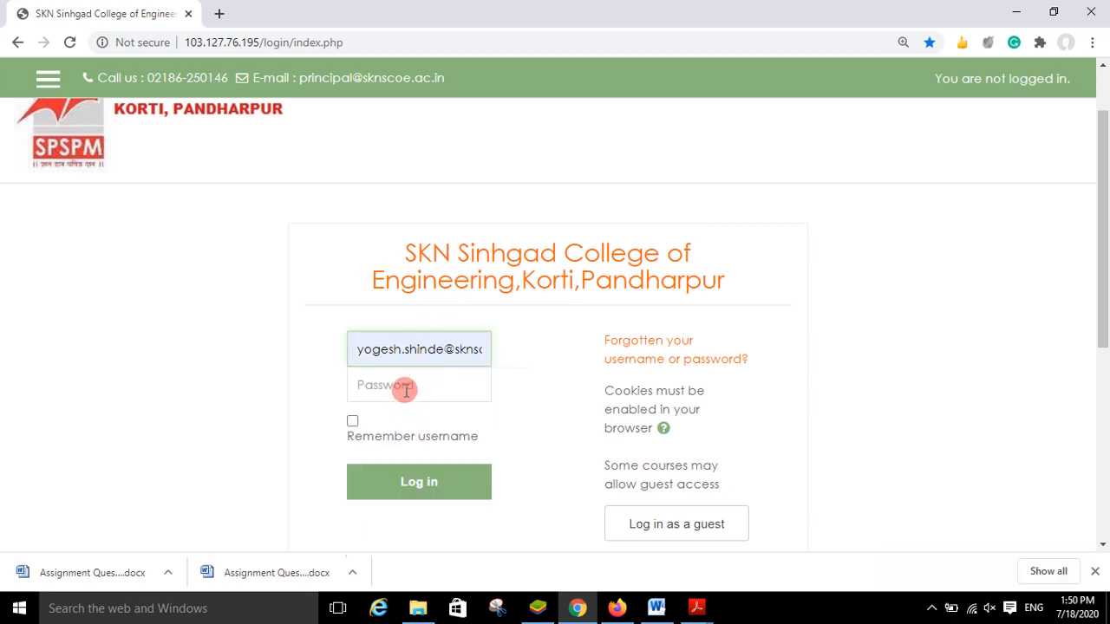
left_click(406, 390)
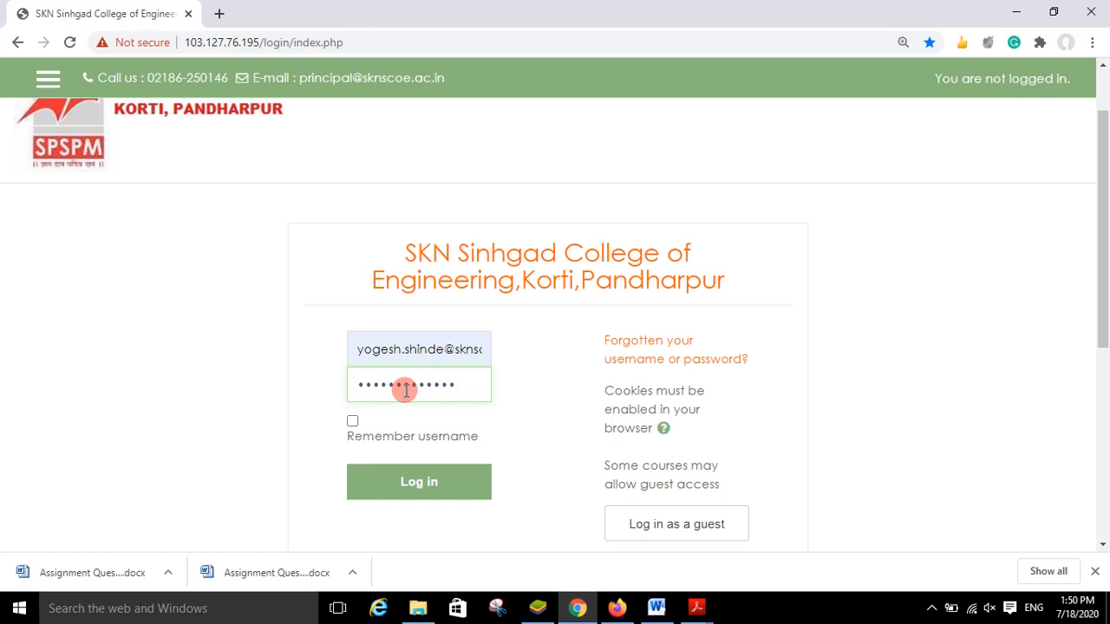
left_click(421, 483)
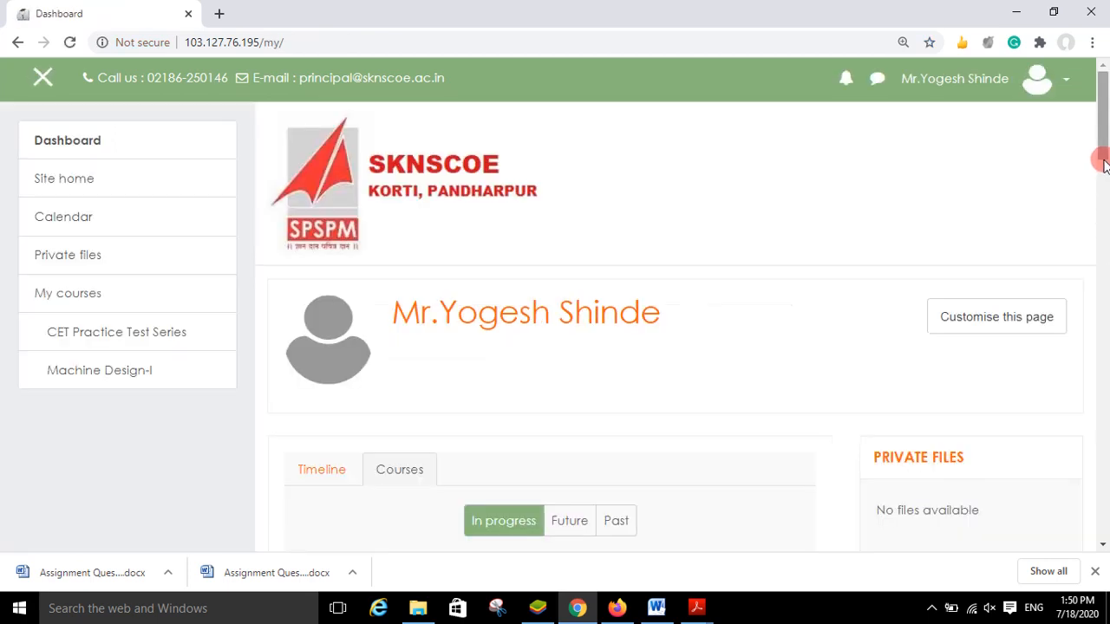
Open the Machine Design-I course and turn editing on
scroll(1102, 139, "down", 3)
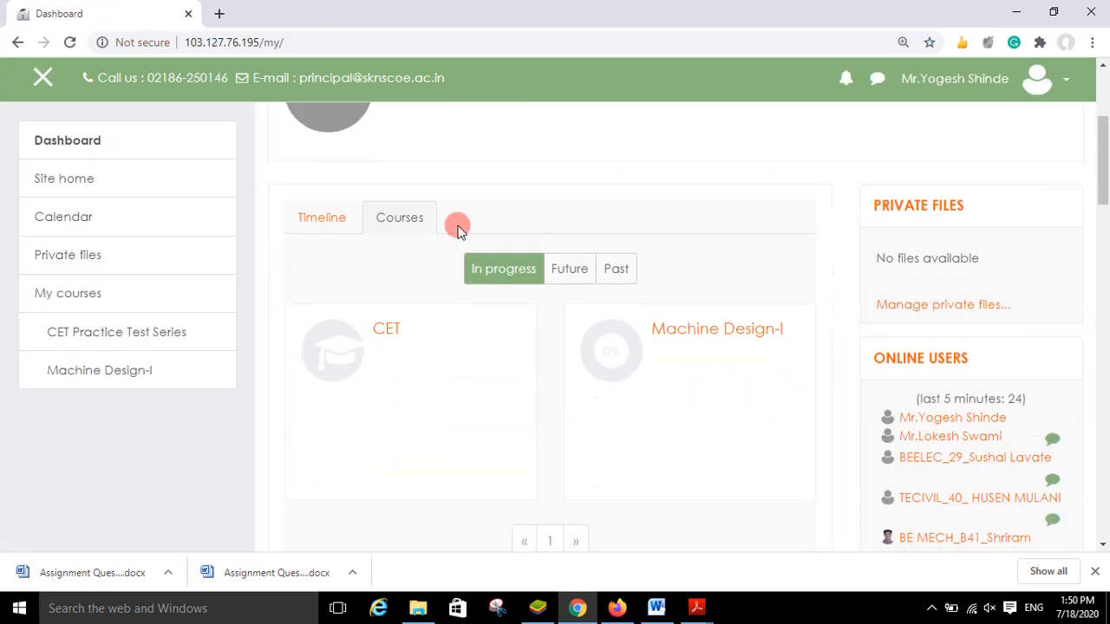
left_click(675, 335)
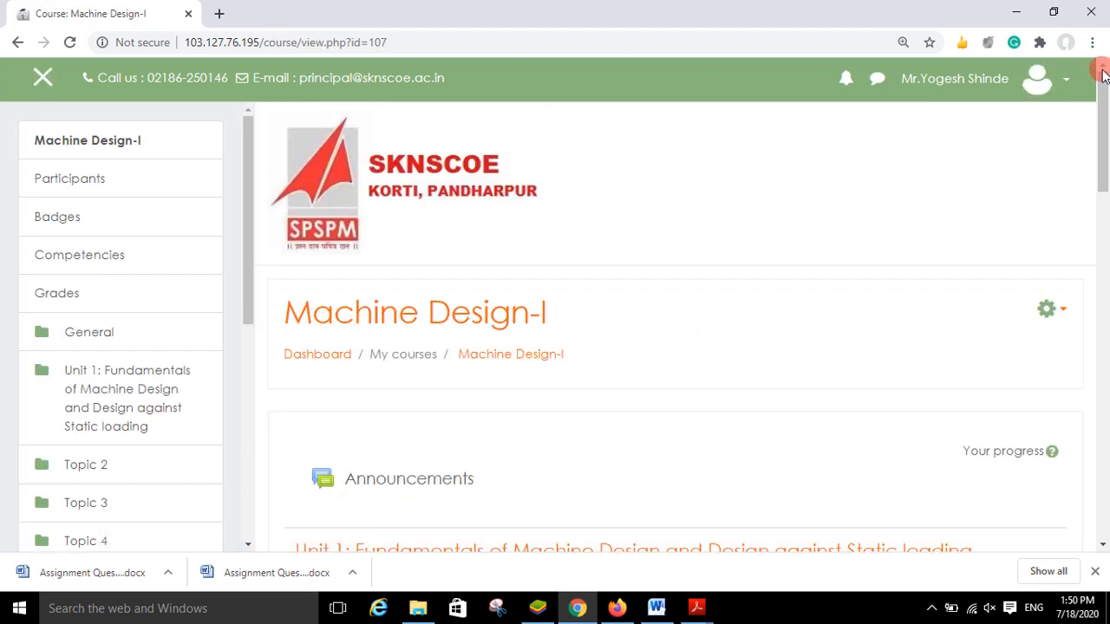
mouse_move(1102, 102)
left_mouse_down()
mouse_move(1103, 151)
mouse_move(1105, 114)
left_mouse_up()
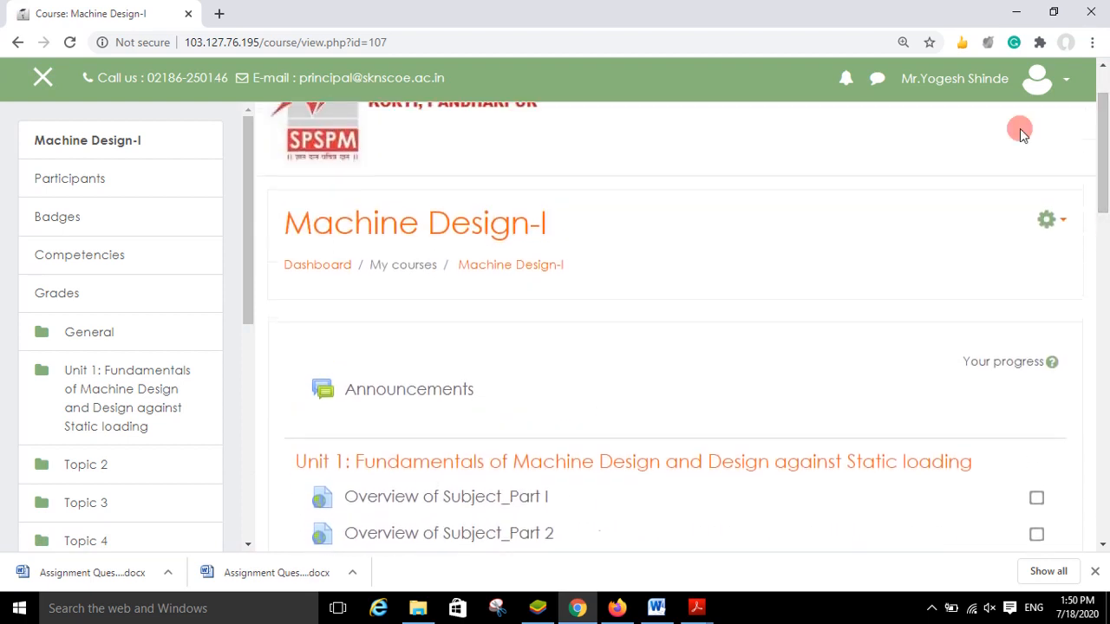
left_click(1056, 220)
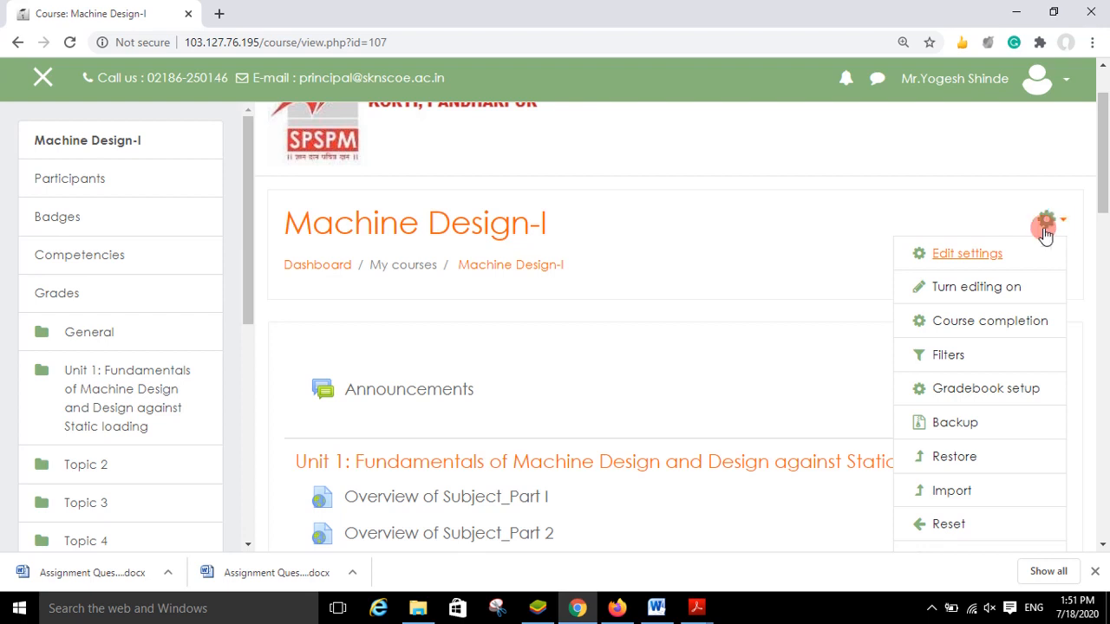
left_click(987, 290)
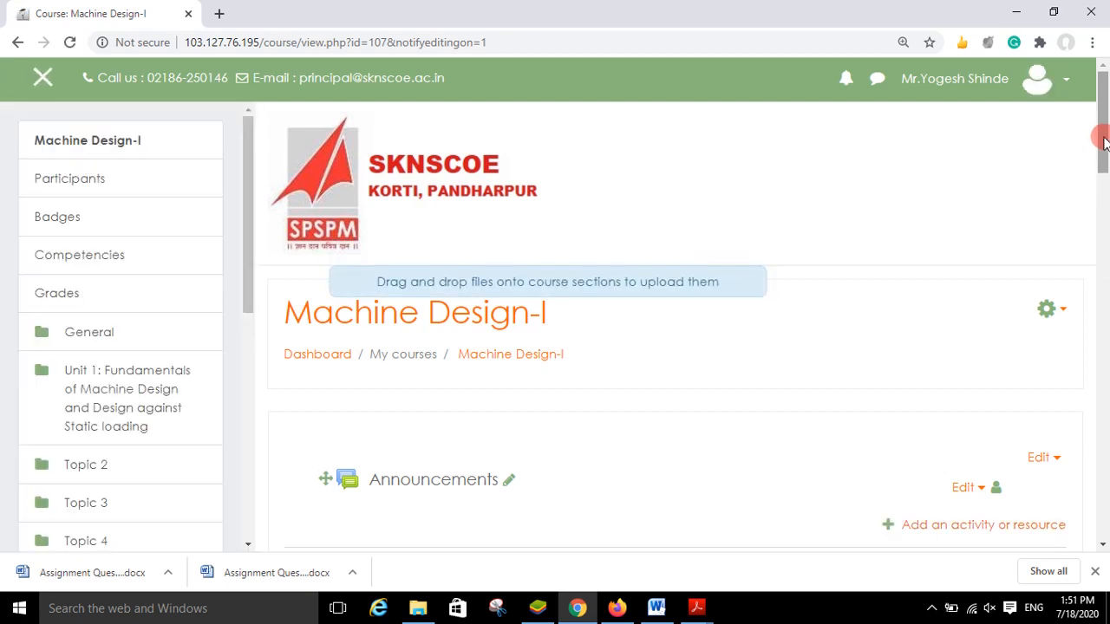
Add a new Assignment activity to Unit 1 and name it "Demo Assignment"
left_click_drag(1104, 142, 1096, 230)
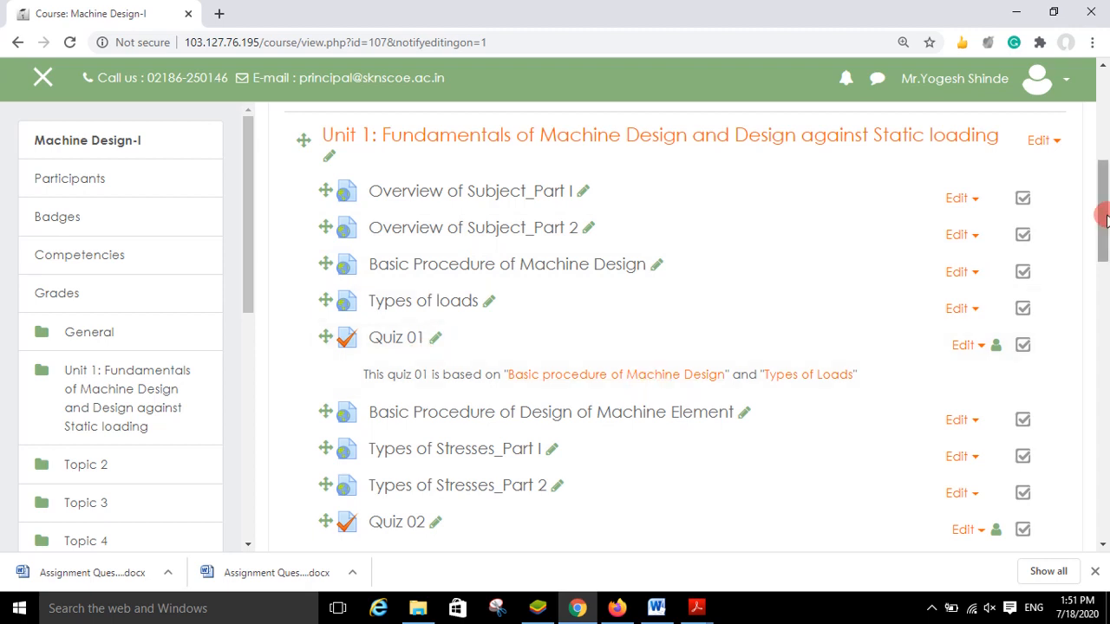
left_click_drag(1100, 211, 1104, 282)
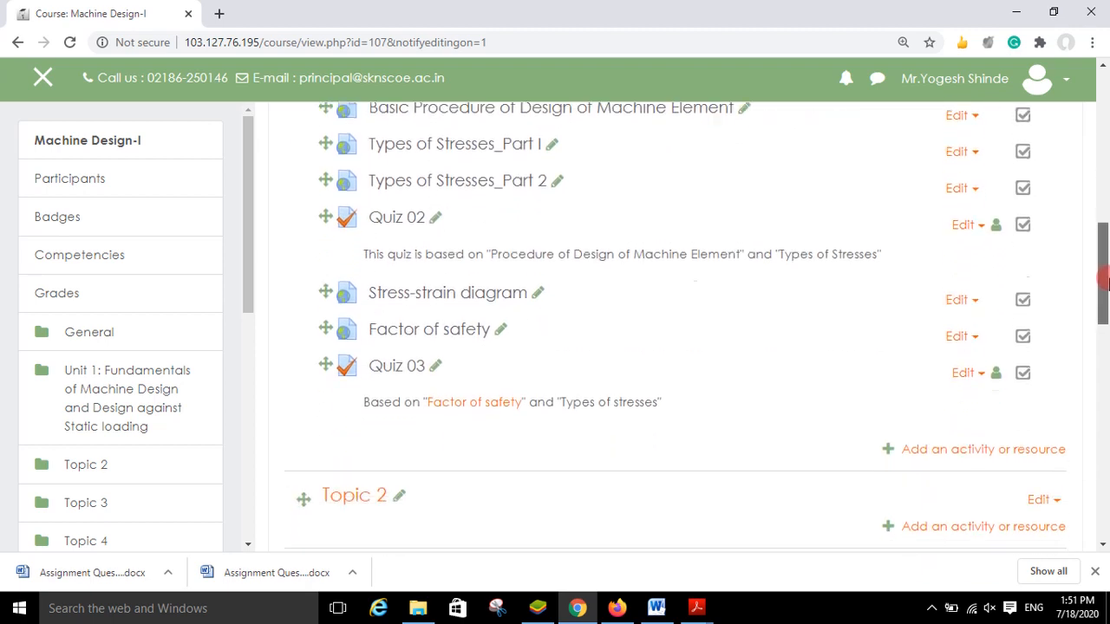
left_click(924, 450)
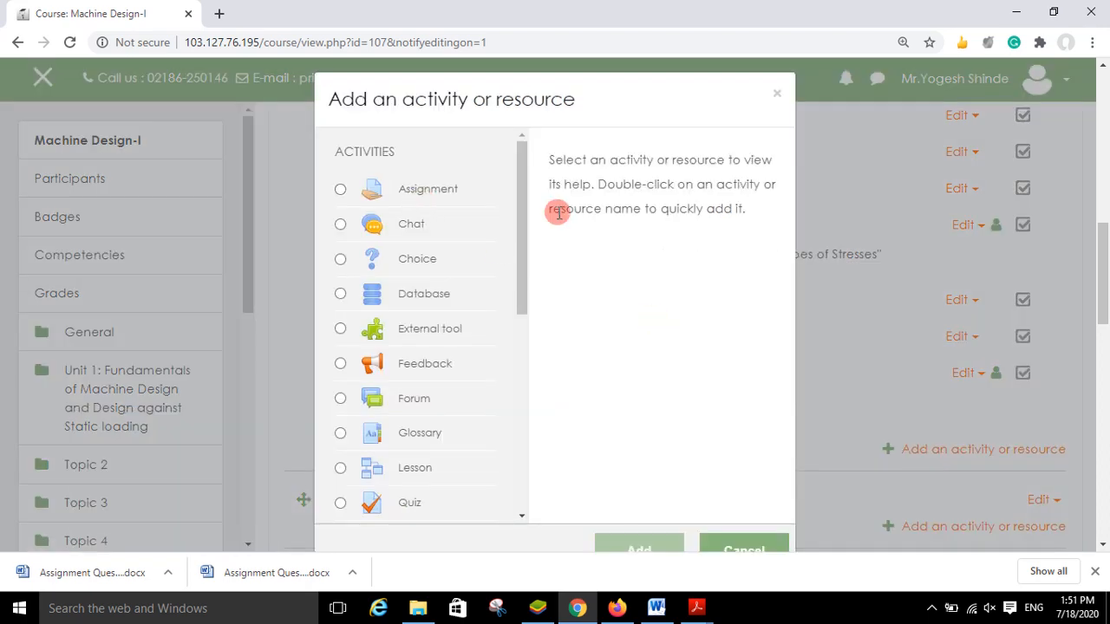
left_click(340, 190)
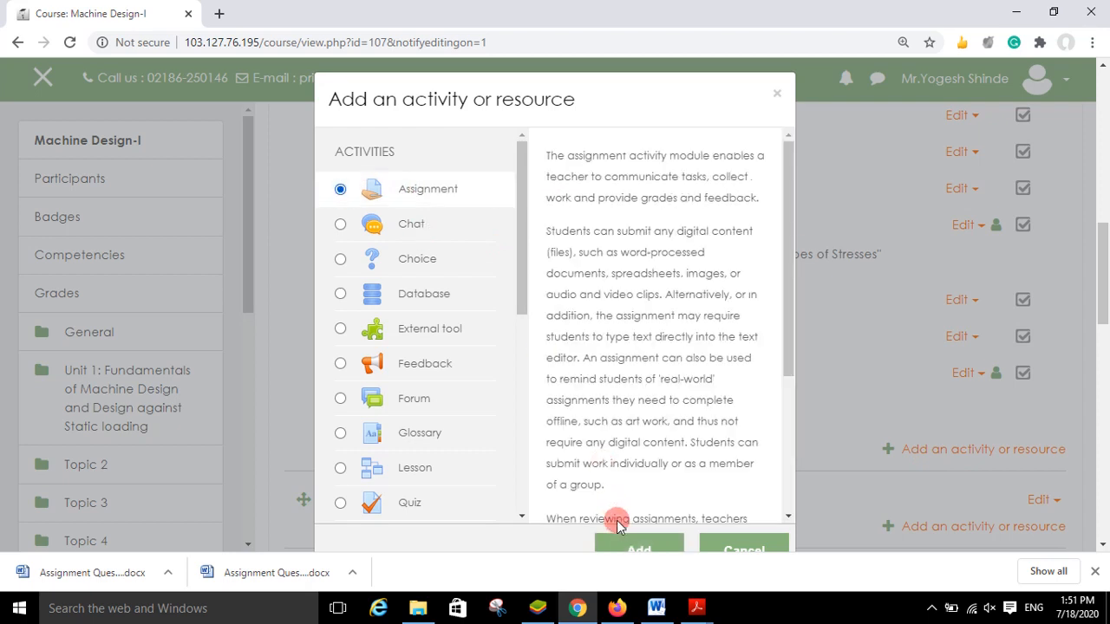
left_click(621, 547)
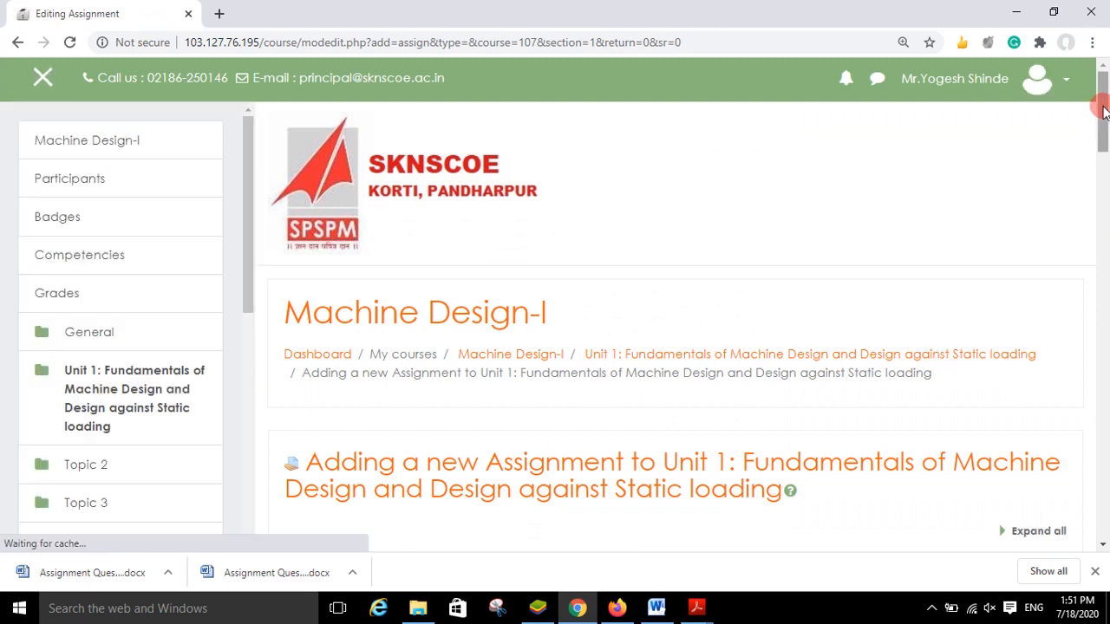
left_click_drag(1102, 92, 1103, 168)
left_click(645, 198)
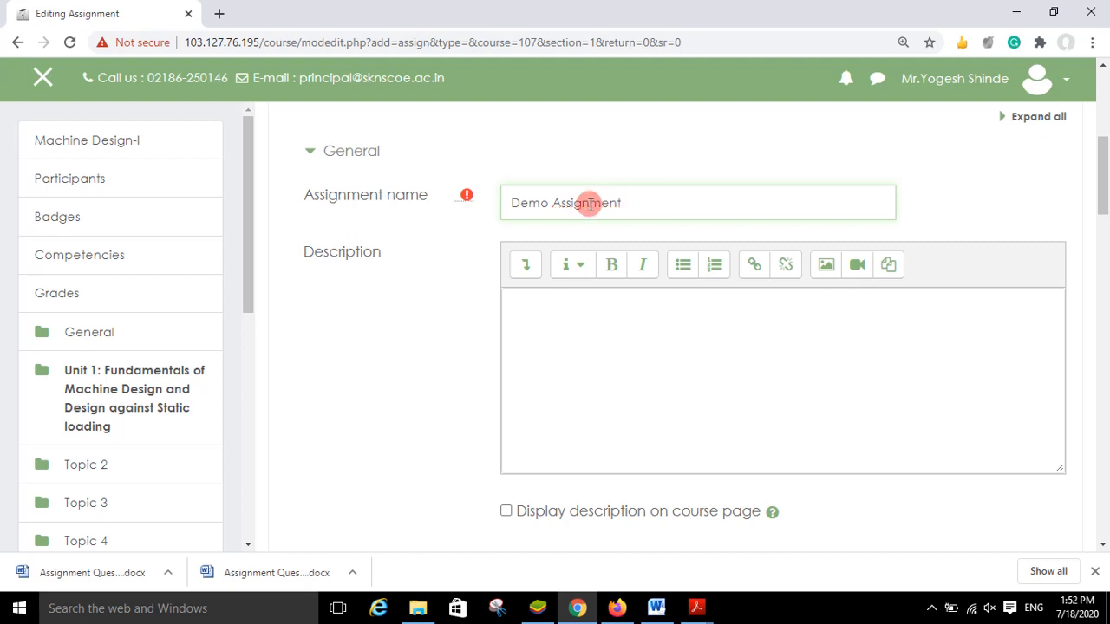
Upload the Demo Assignment PDF from the Chapt_No_01-_Fundamentals_of_Machine_Design folder as an additional file of the assignment
left_click_drag(1101, 208, 1100, 223)
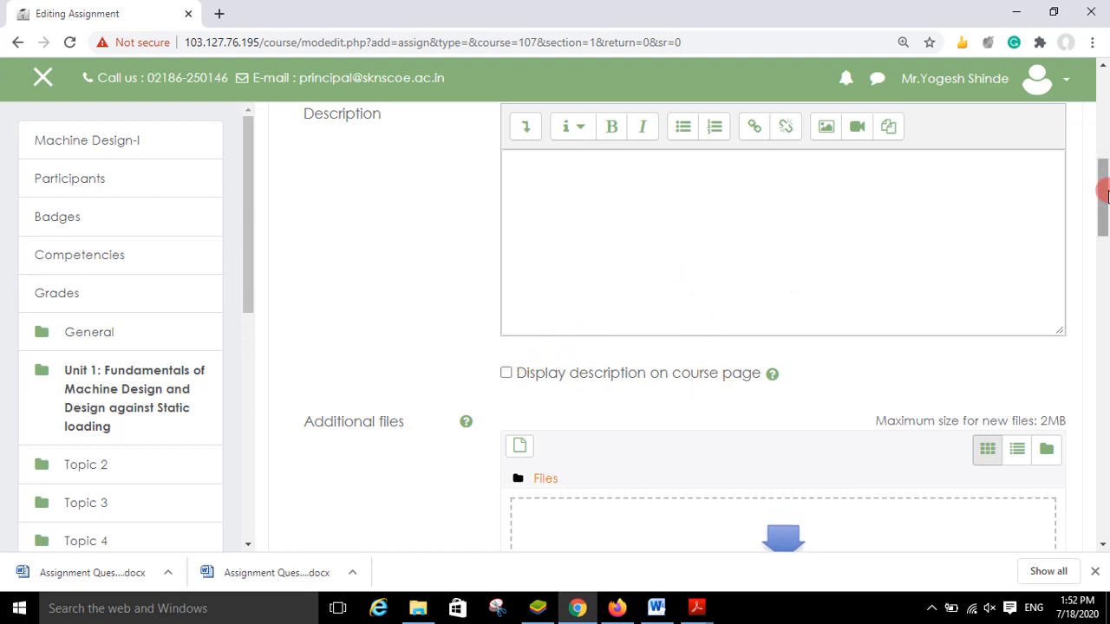
left_click_drag(1102, 186, 1103, 221)
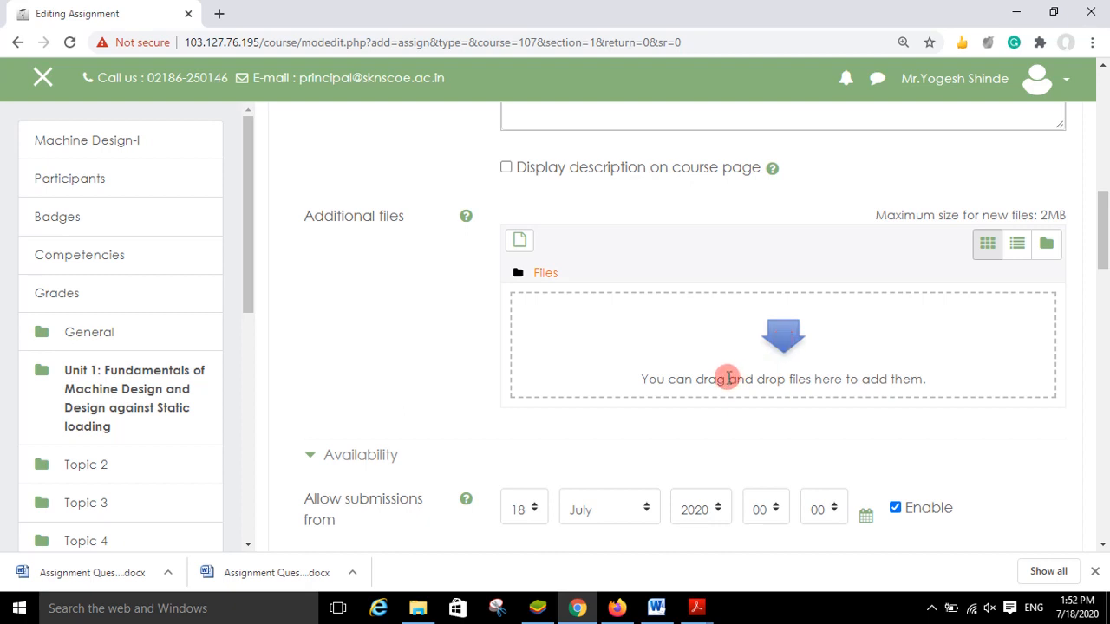
left_click(789, 336)
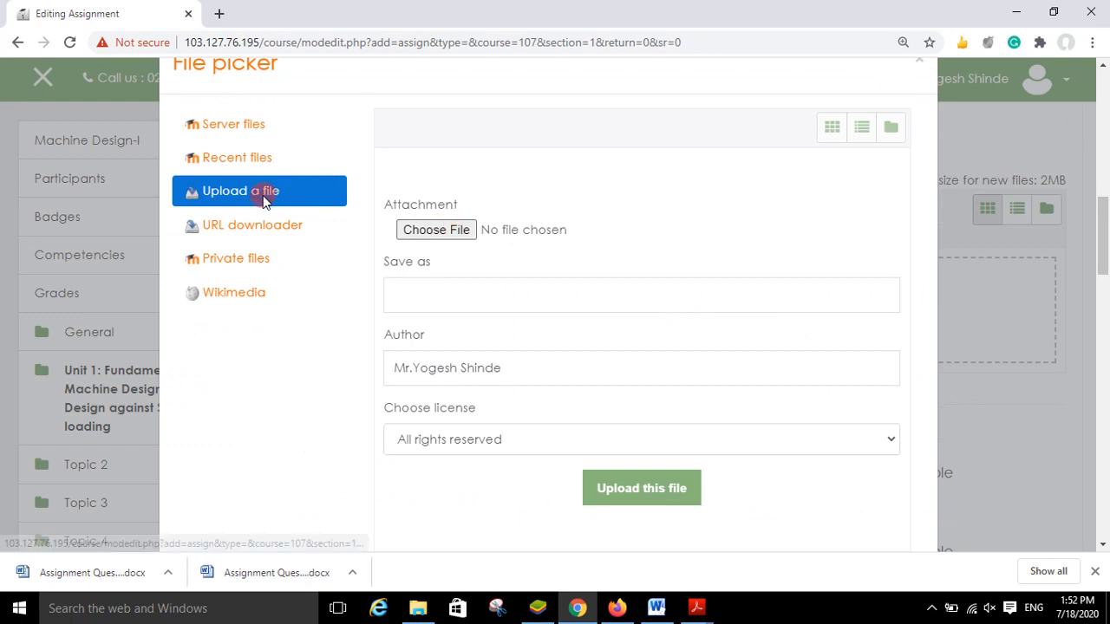
left_click(440, 231)
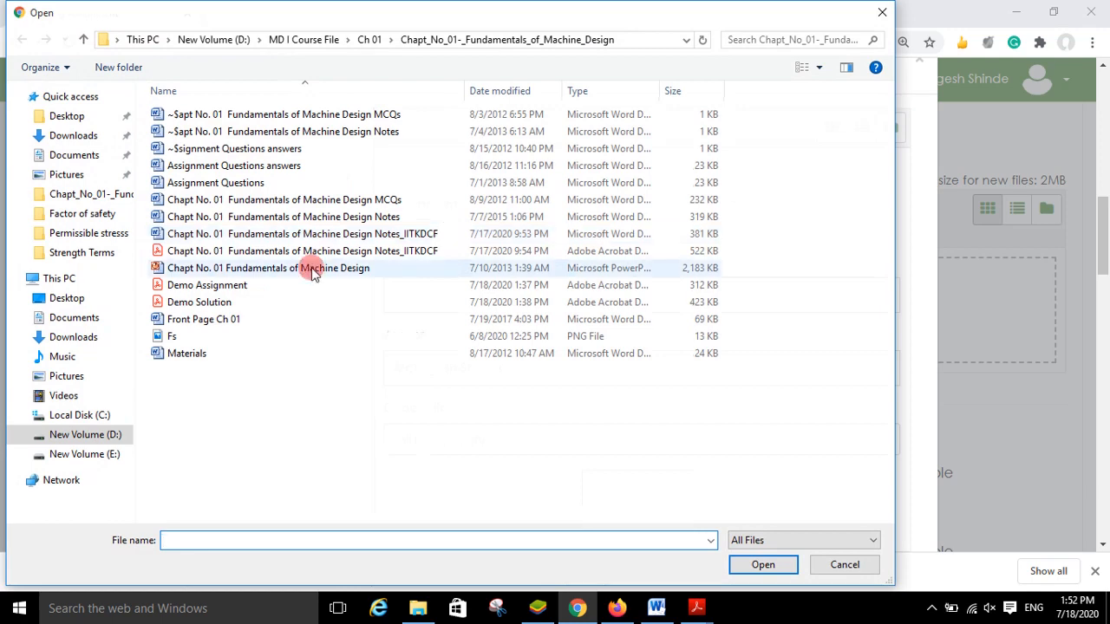
left_click(237, 293)
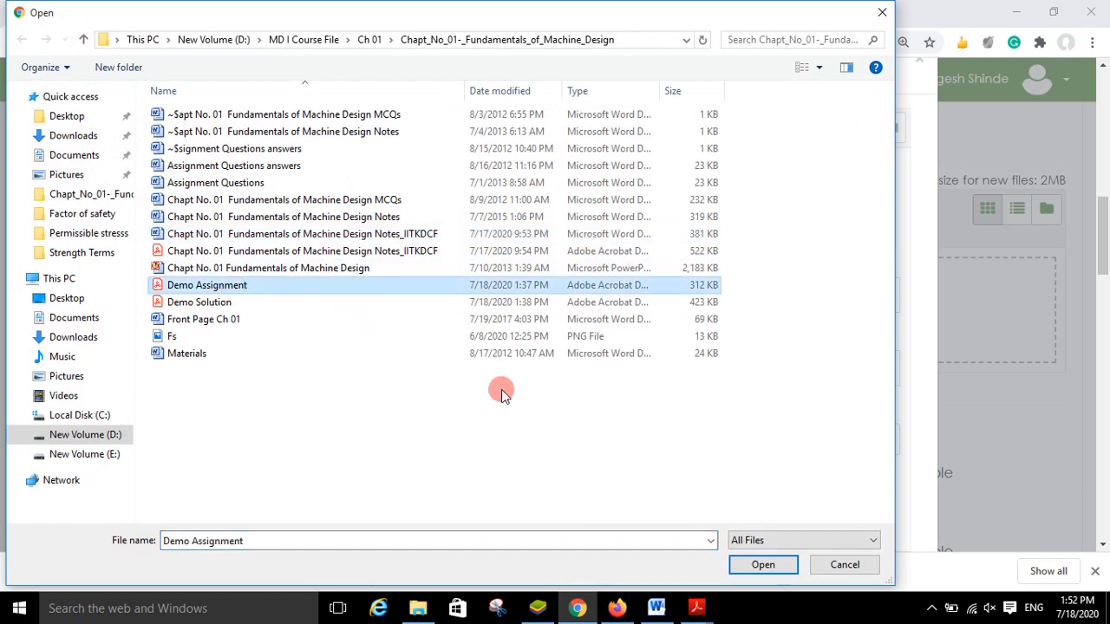
left_click(757, 565)
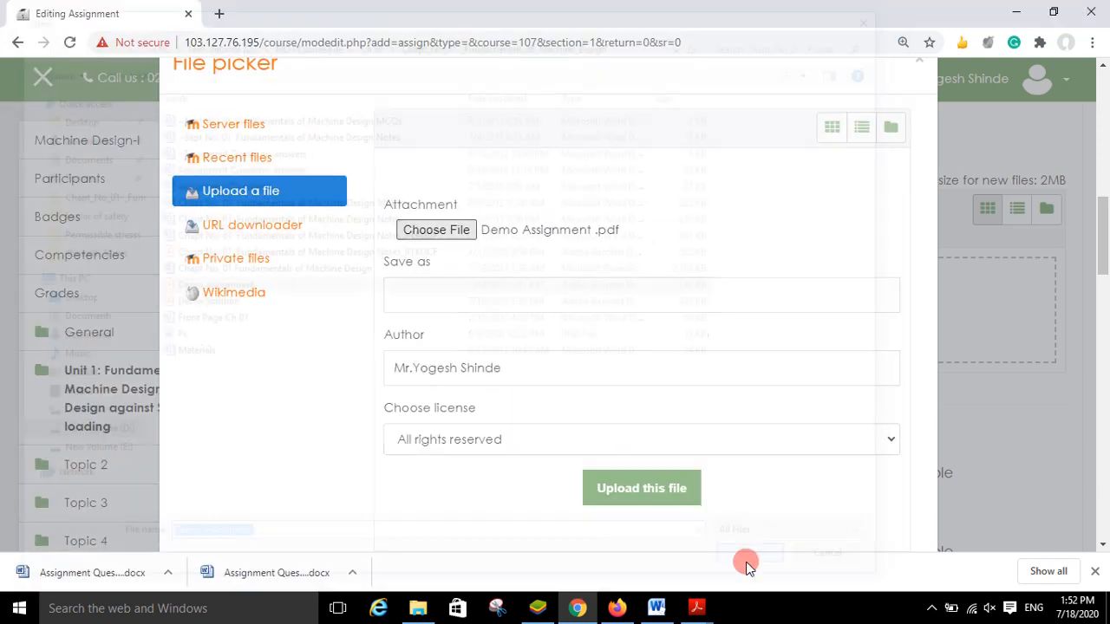
left_click(643, 496)
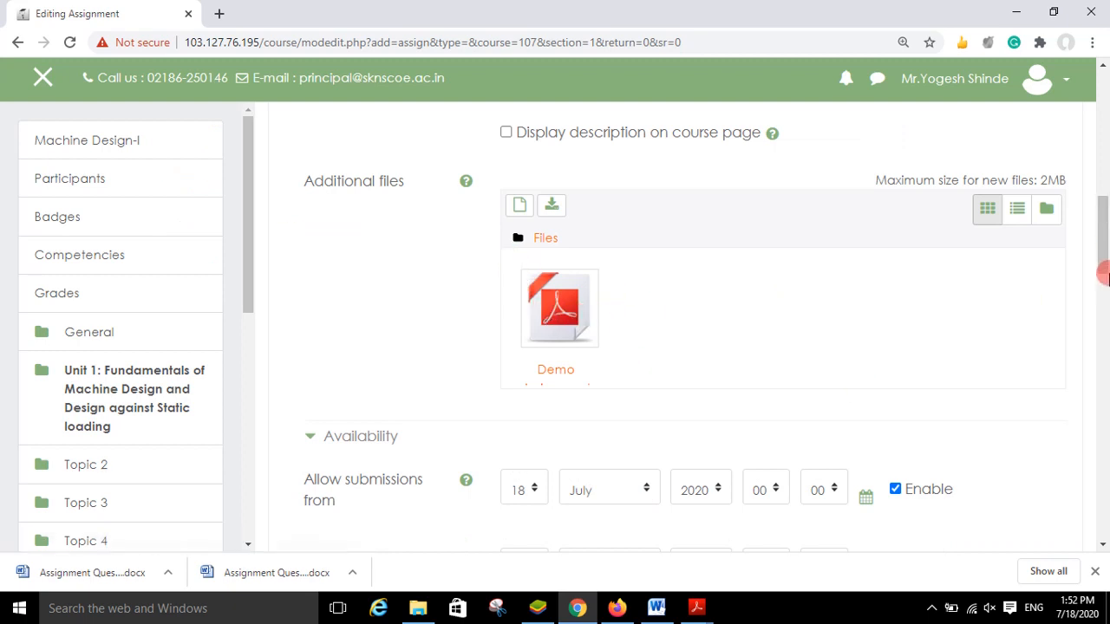
Set the day of the assignment's due date to 25 in July 2020
scroll(1103, 267, "down", 3)
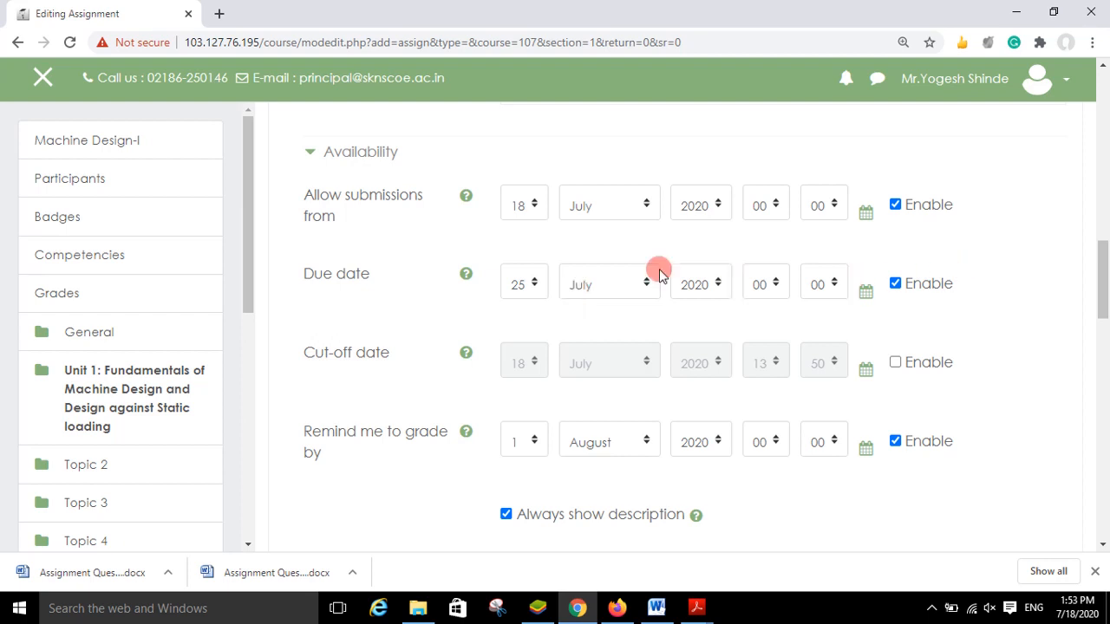
left_click(531, 287)
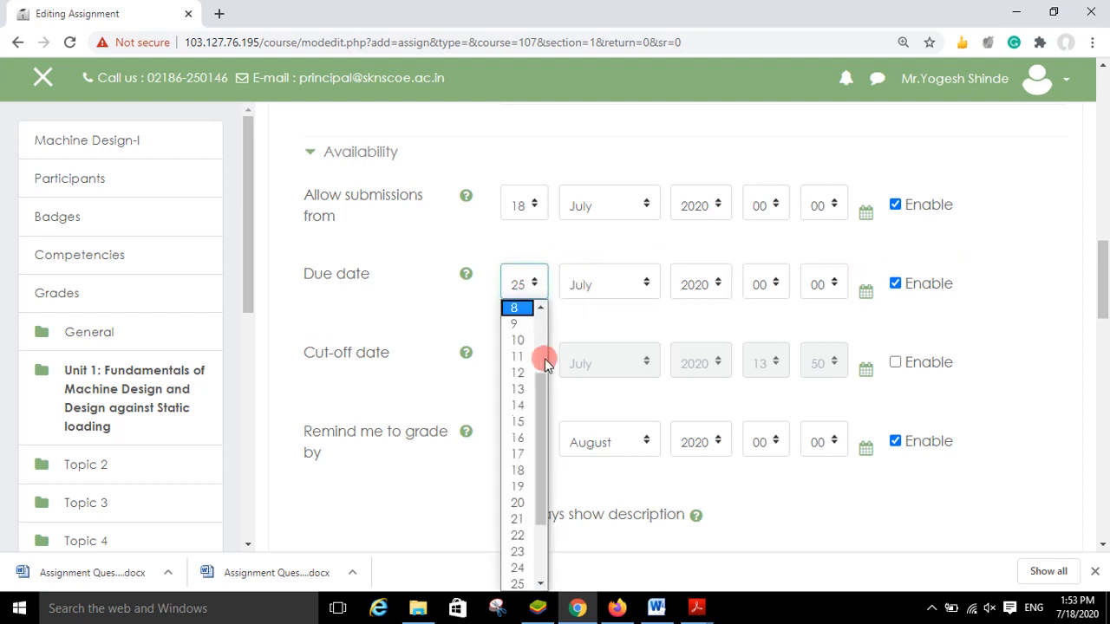
scroll(544, 433, "down", 2)
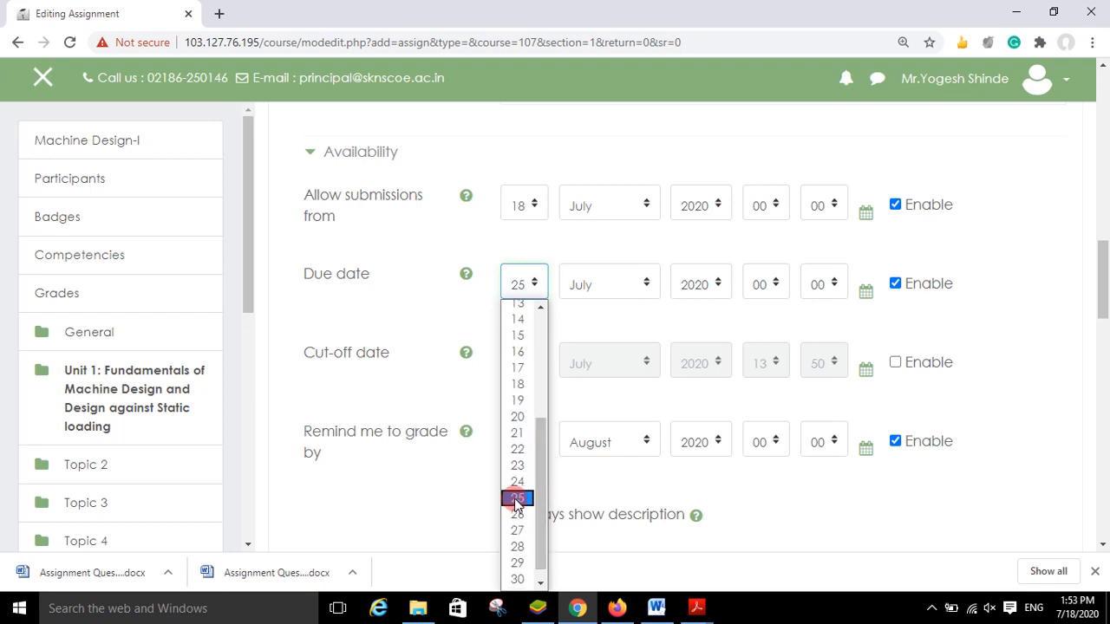
left_click(517, 498)
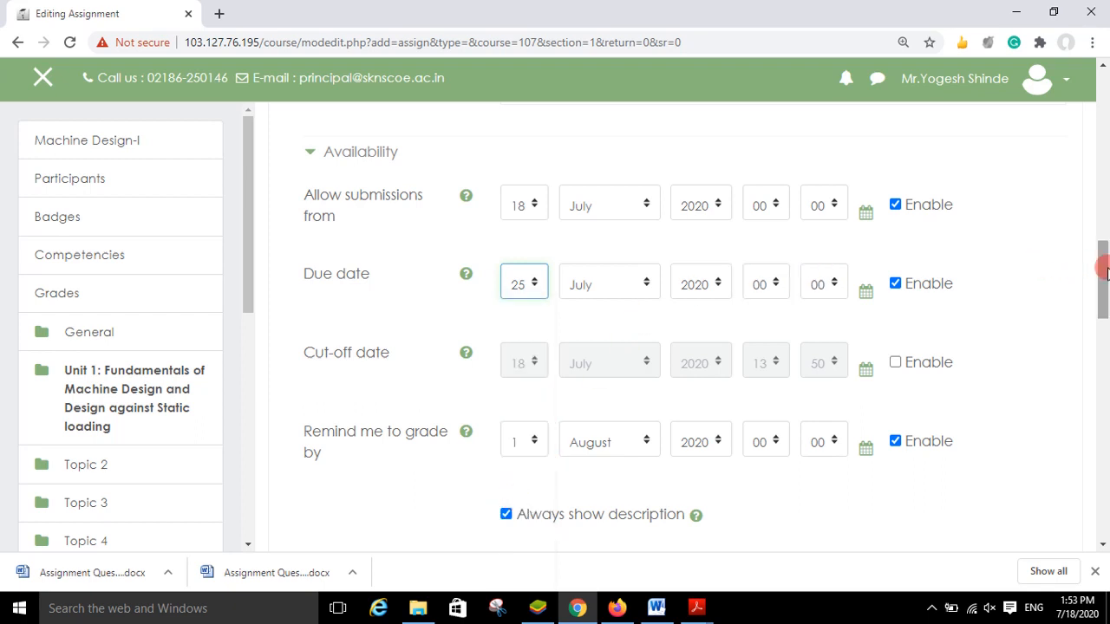
Set the day of the "Remind me to grade by" date to 18 in August 2020
left_click_drag(1103, 276, 1103, 310)
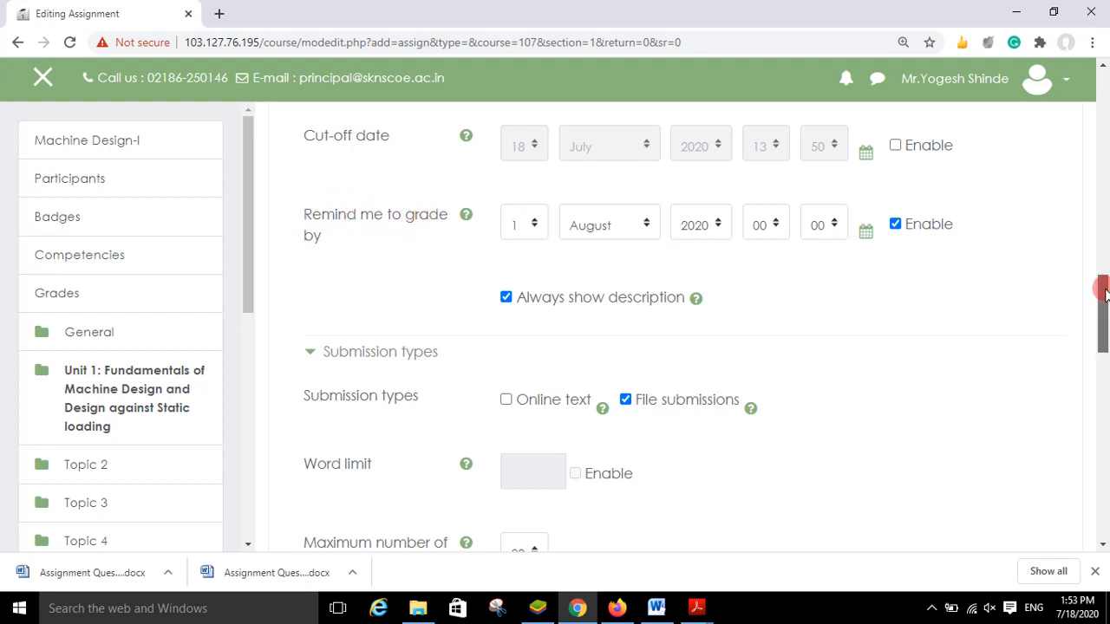
scroll(1104, 265, "up", 3)
scroll(1103, 260, "up", 1)
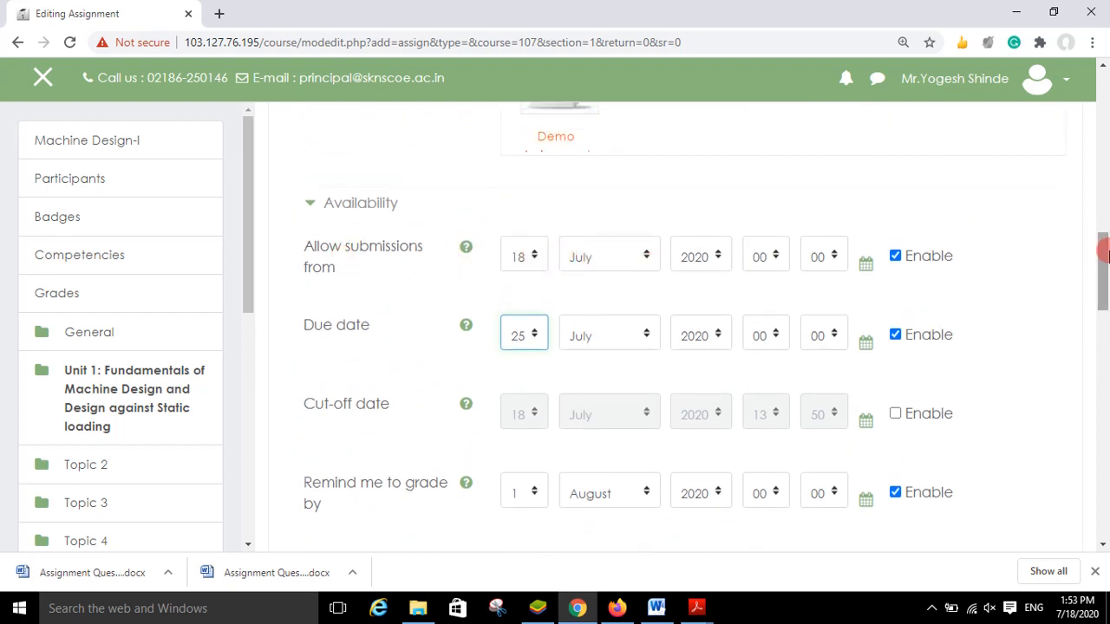
scroll(572, 277, "down", 2)
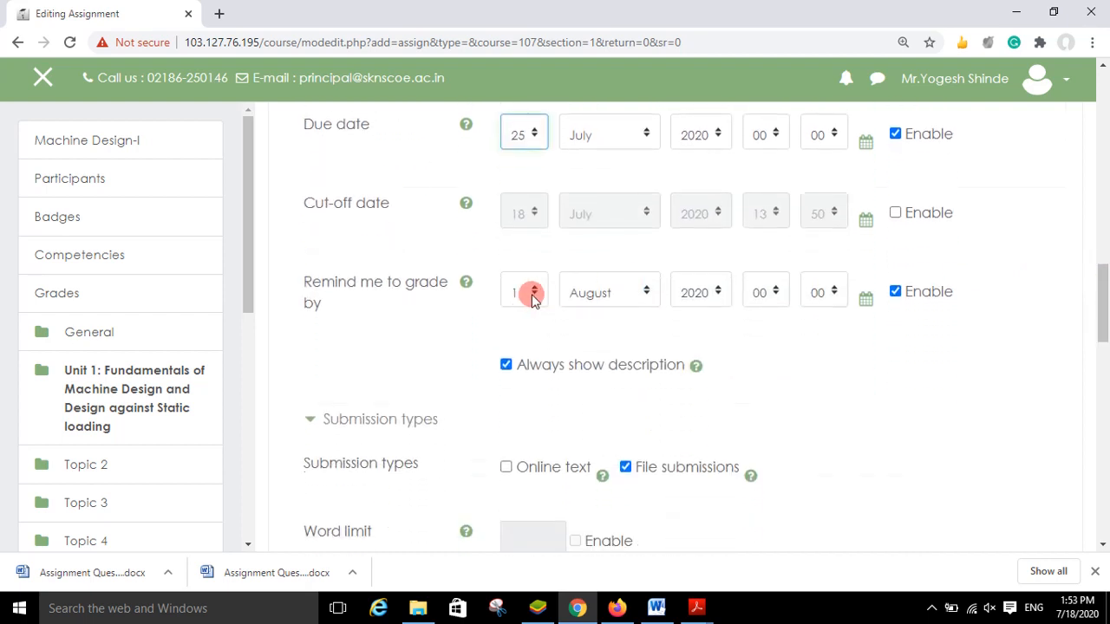
left_click(527, 292)
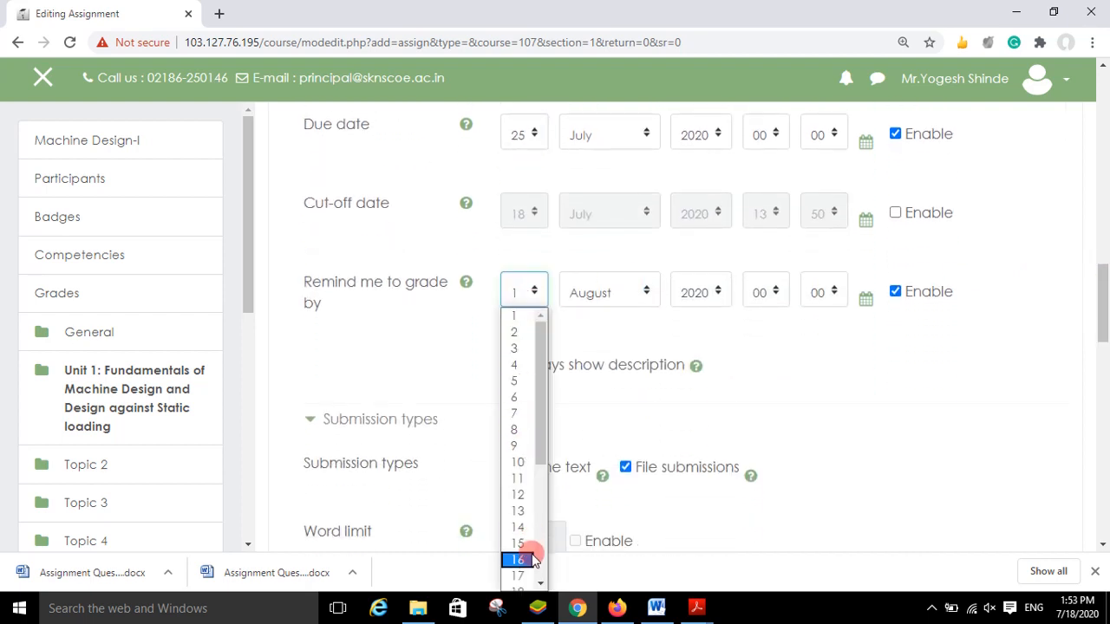
left_click(540, 584)
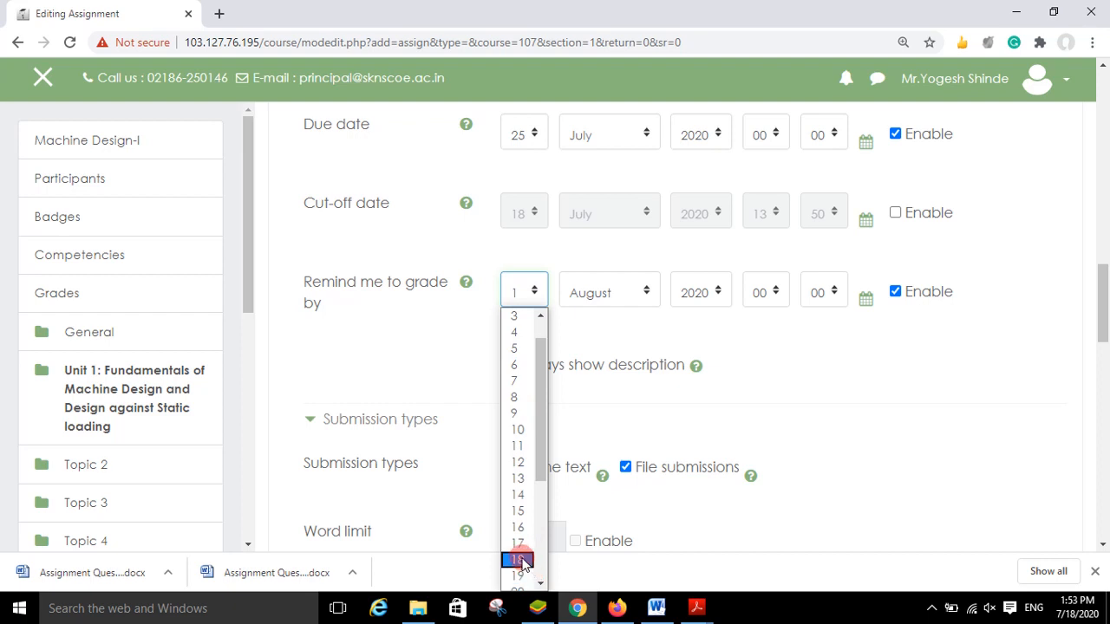
left_click(518, 559)
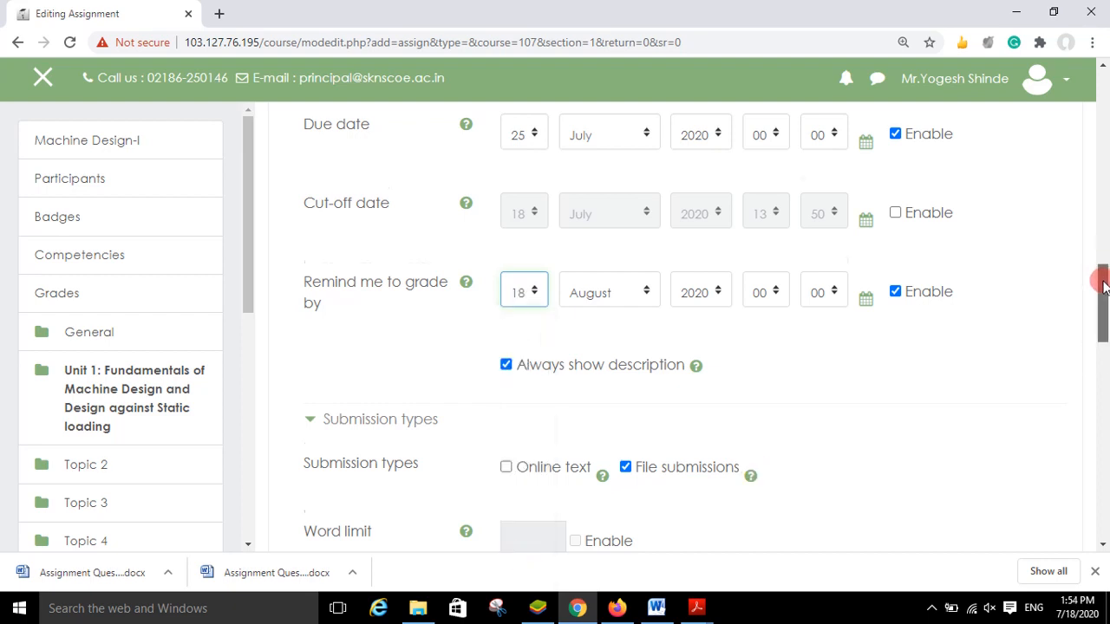
Select 20 as the maximum number of uploaded files under the assignment's submission types
left_click_drag(1103, 276, 1103, 288)
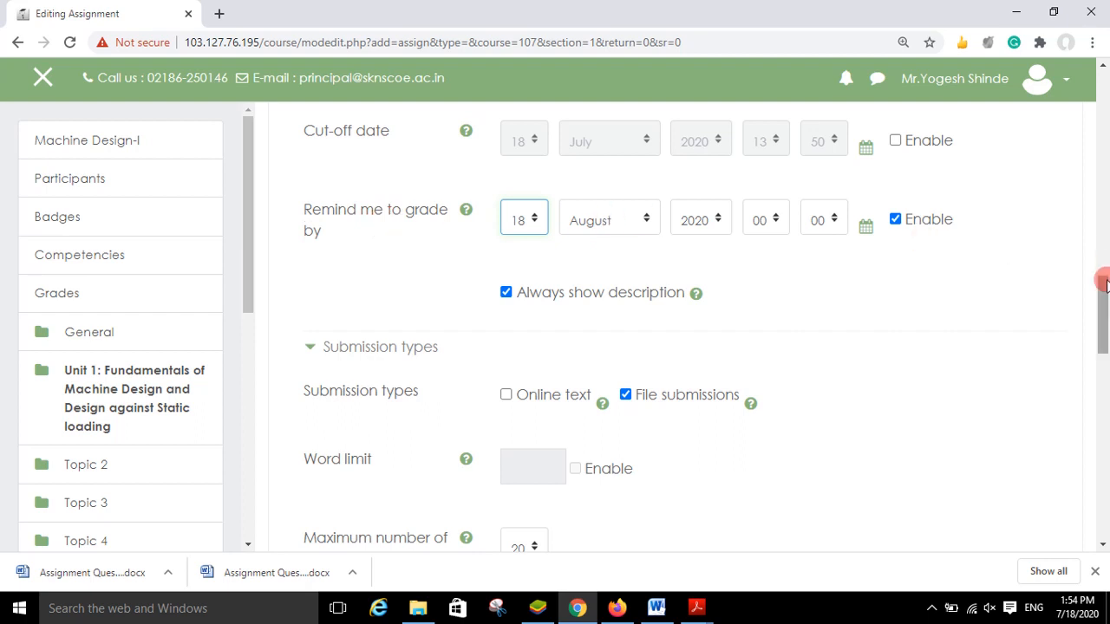
left_click_drag(1103, 292, 1103, 331)
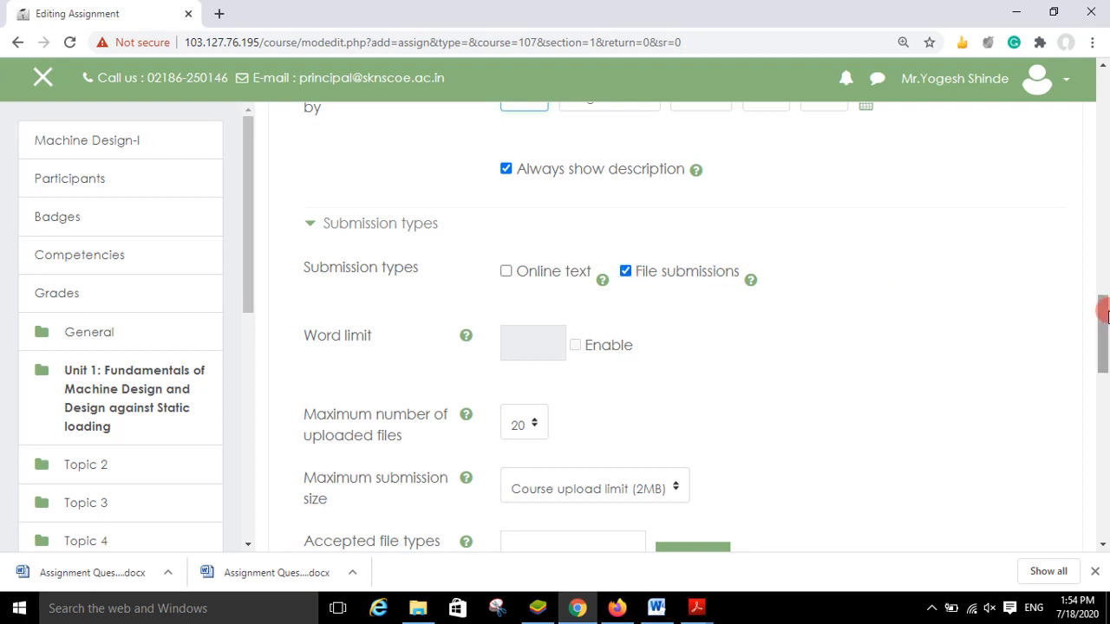
left_click_drag(1101, 315, 1103, 325)
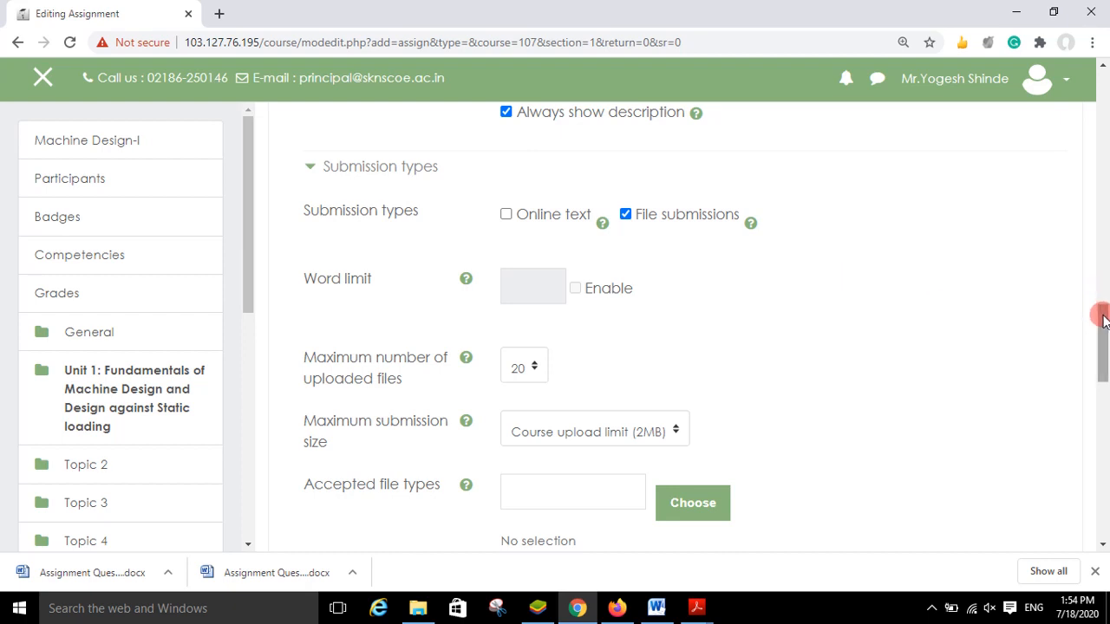
left_click_drag(1103, 317, 1103, 320)
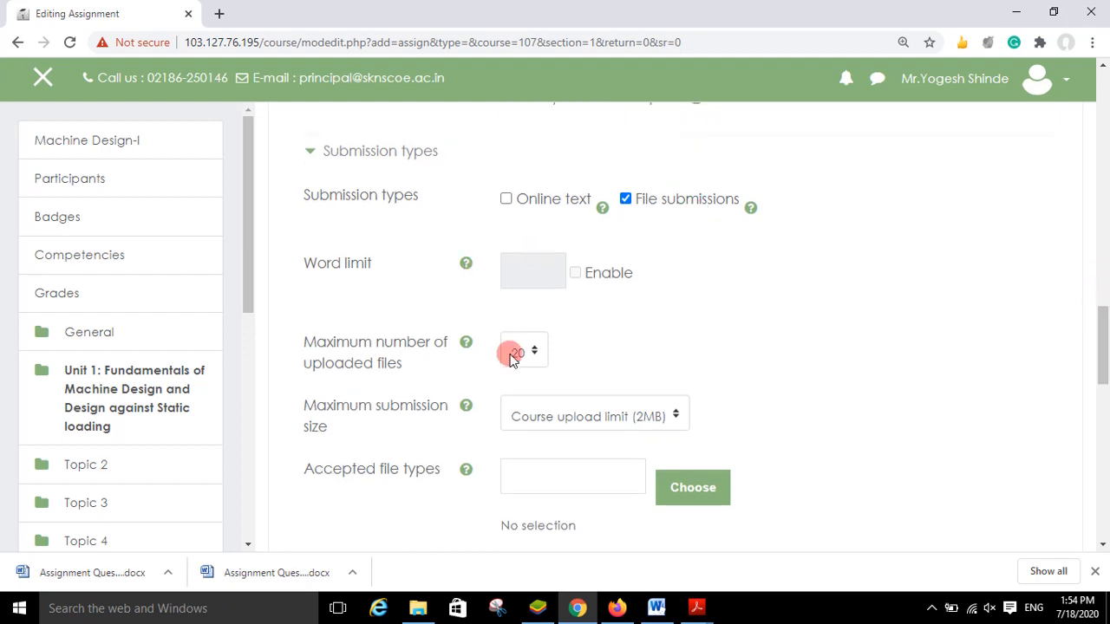
scroll(1101, 321, "down", 1)
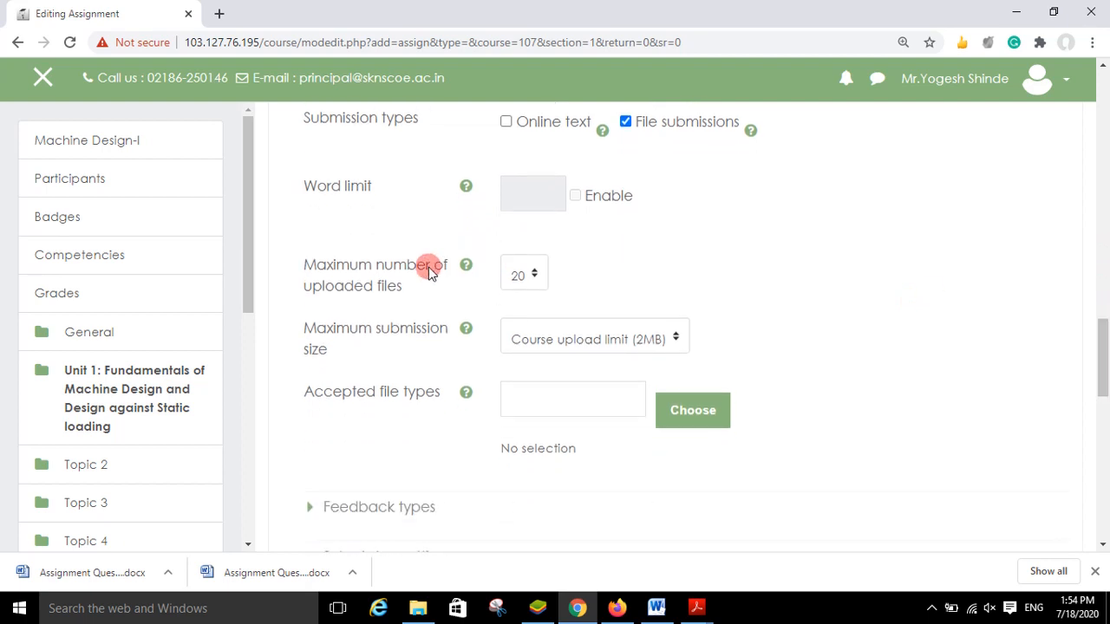
left_click(533, 282)
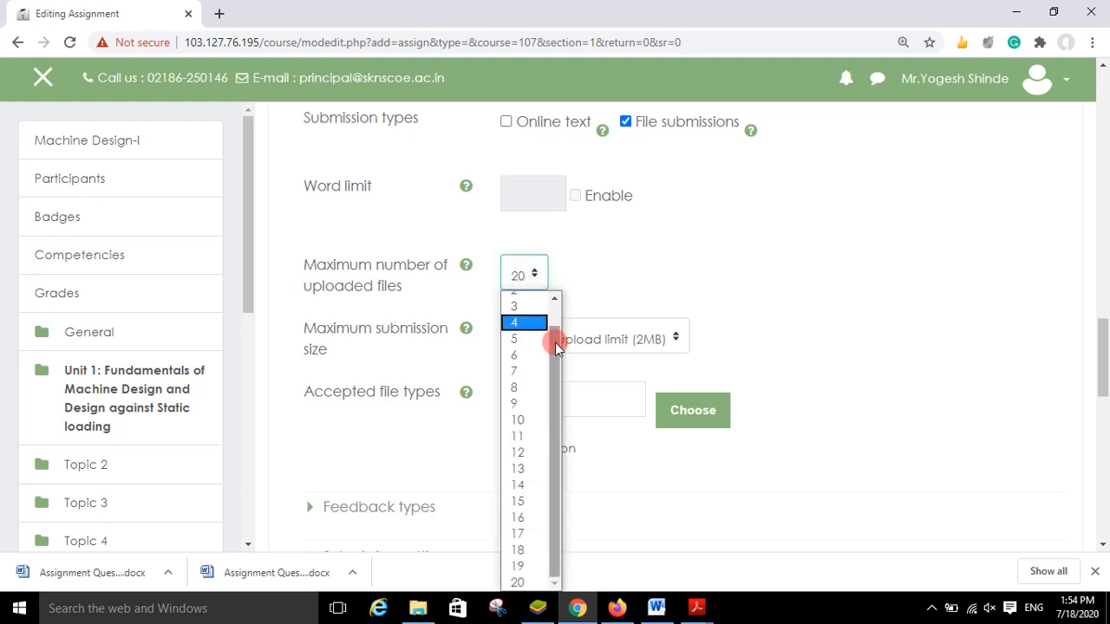
left_click(518, 585)
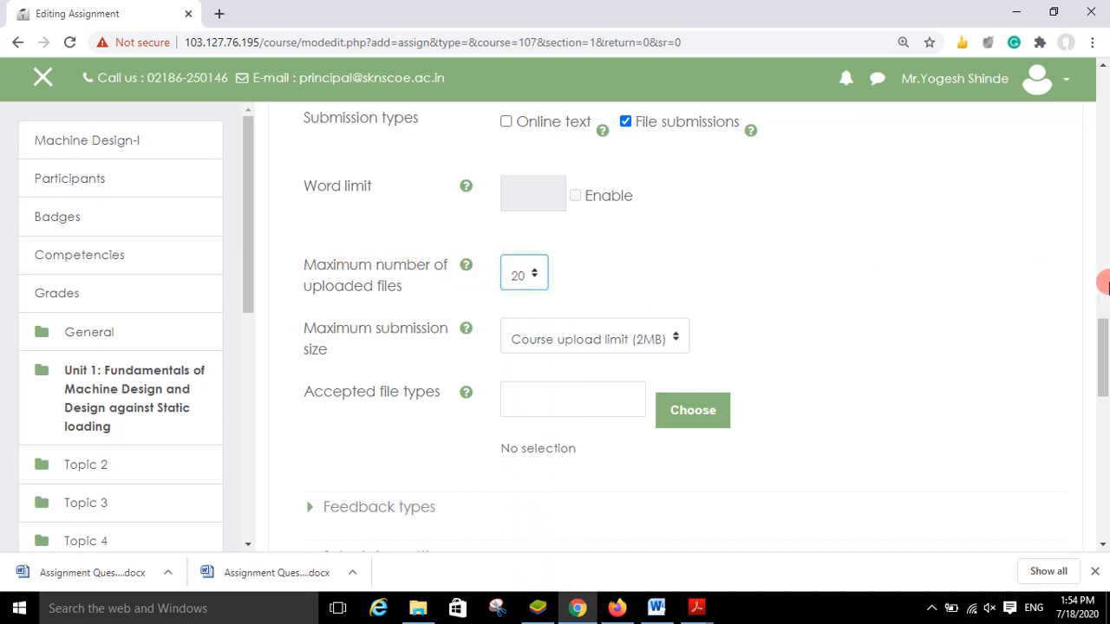
Select "Course upload limit (2MB)" as the maximum submission size
scroll(1103, 325, "down", 2)
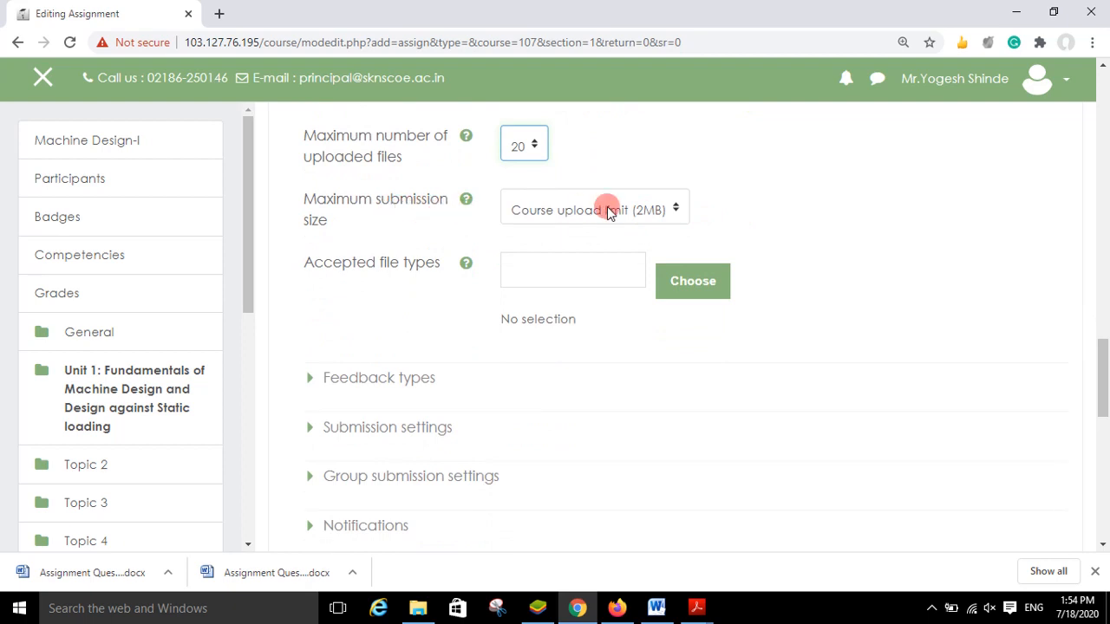
left_click(637, 212)
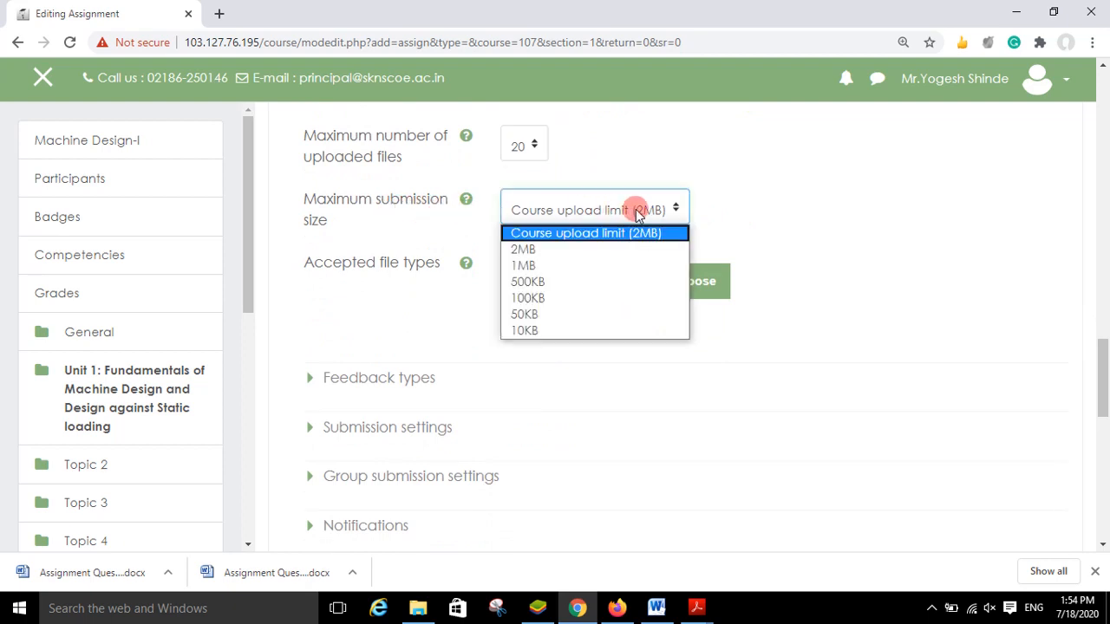
left_click(556, 235)
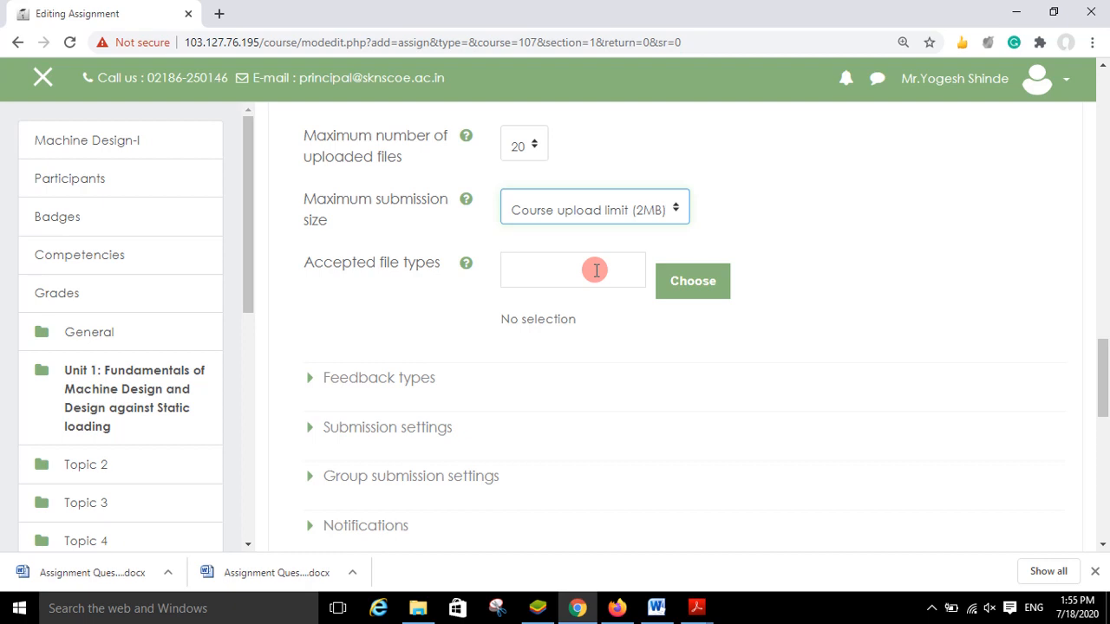
Open the accepted file types selection and enable Document files with PDF document (.pdf)
left_click(687, 282)
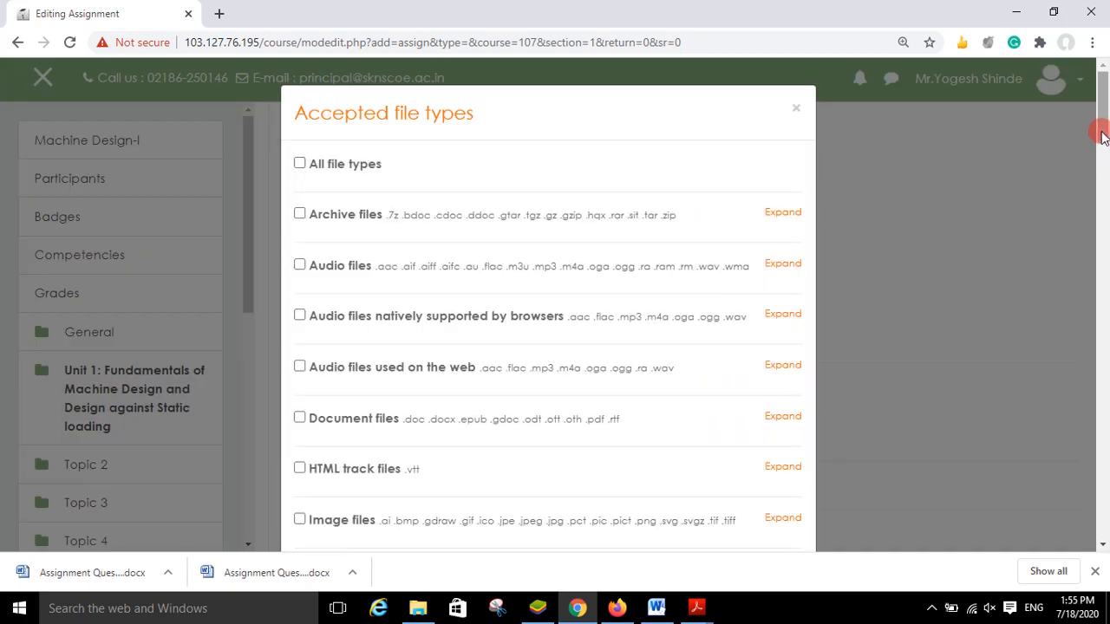
left_click_drag(1103, 137, 1102, 160)
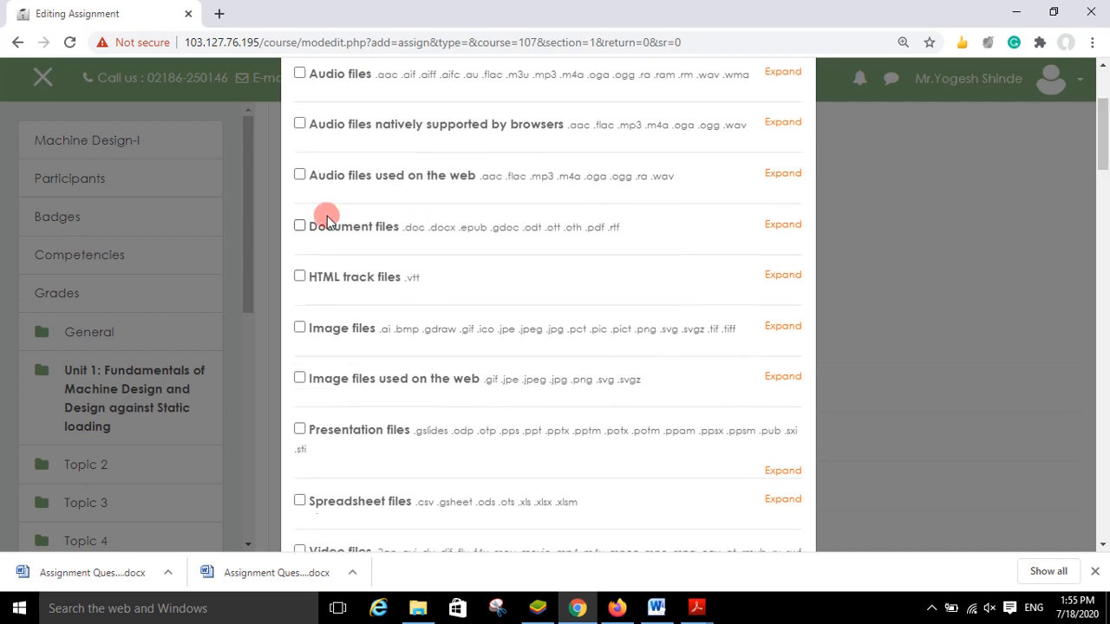
left_click(300, 227)
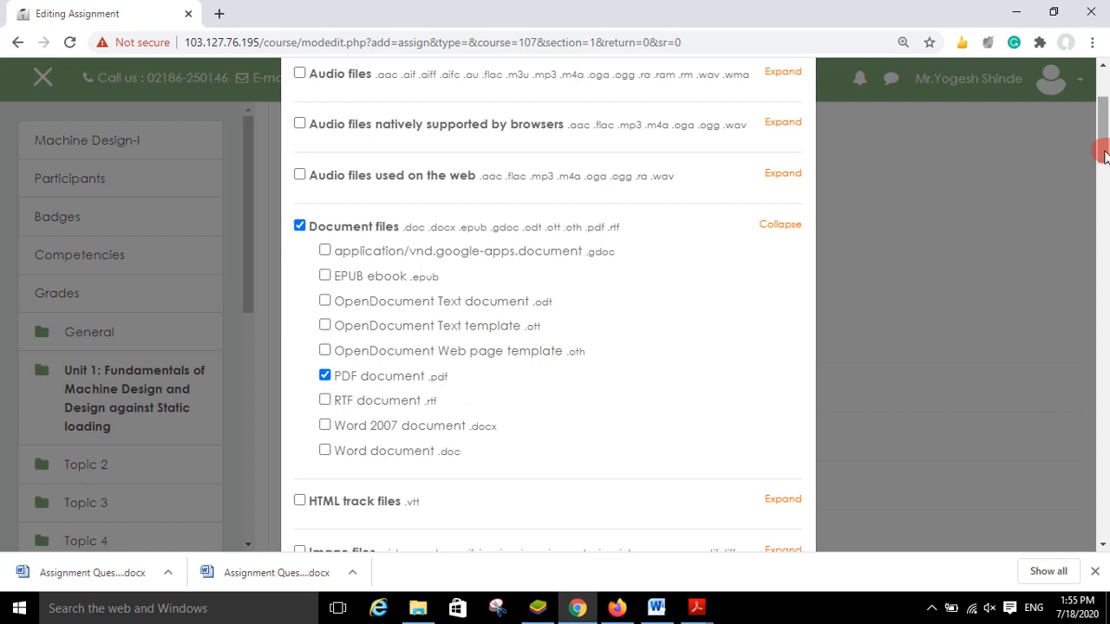
Add Image files with the JPEG types .jpe, .jpeg and .jpg to the accepted file types and save the selection
left_click_drag(1104, 152, 1103, 185)
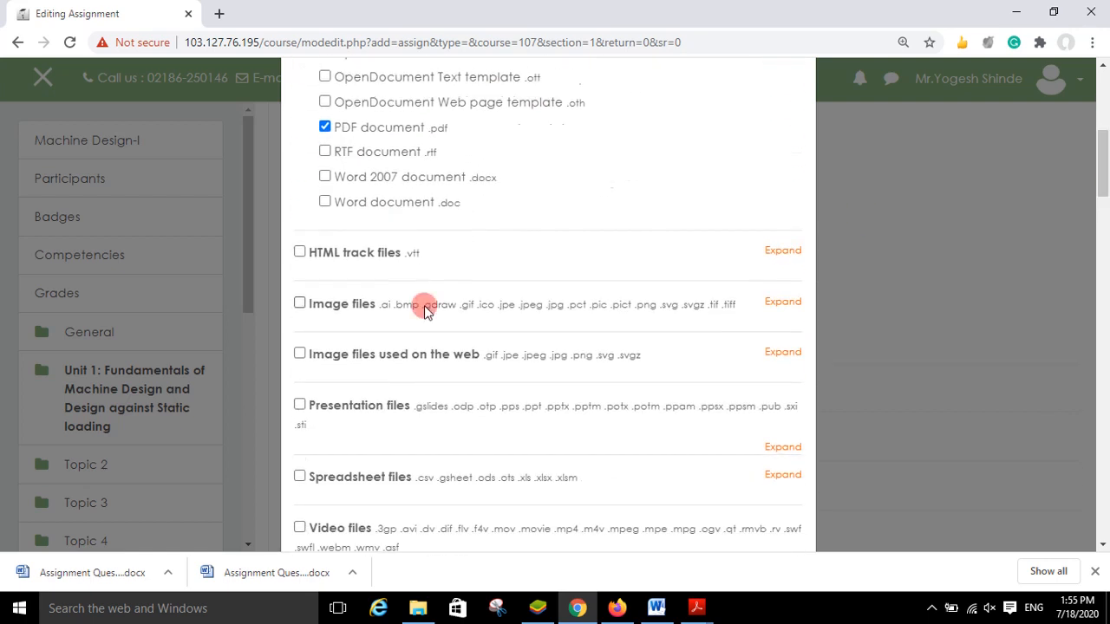
left_click(299, 302)
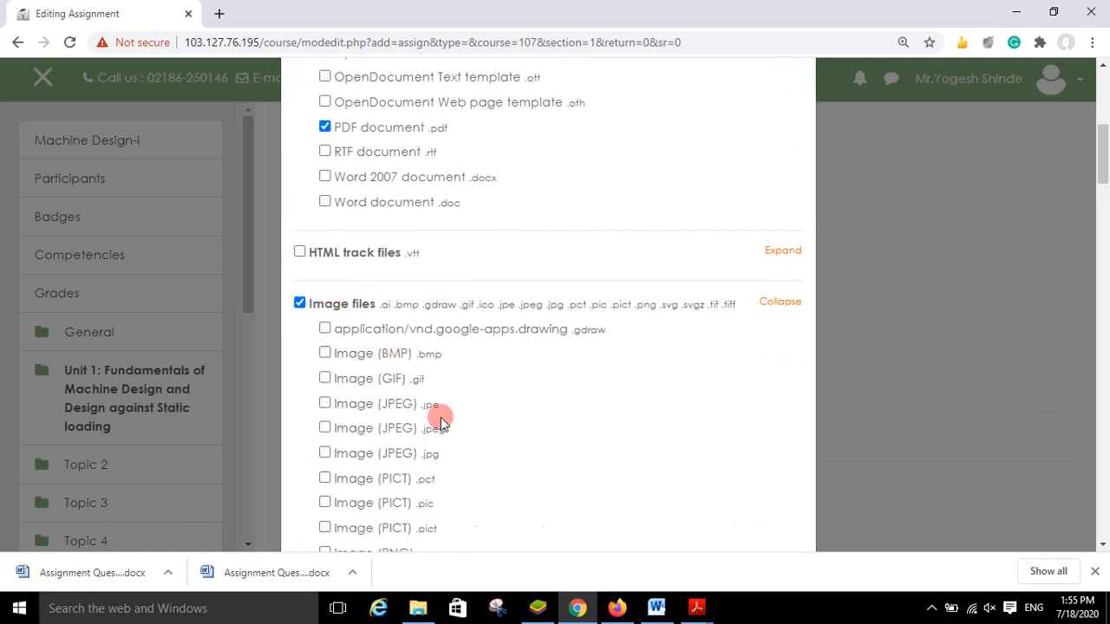
left_click_drag(1101, 173, 1102, 197)
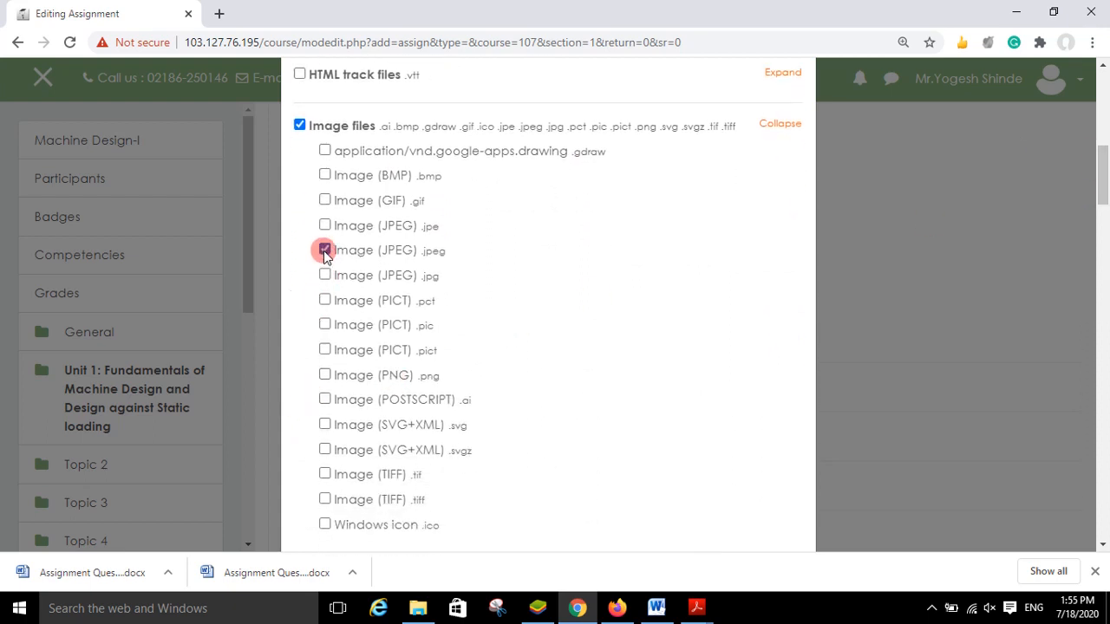
left_click(324, 275)
left_click(326, 225)
left_click(324, 225)
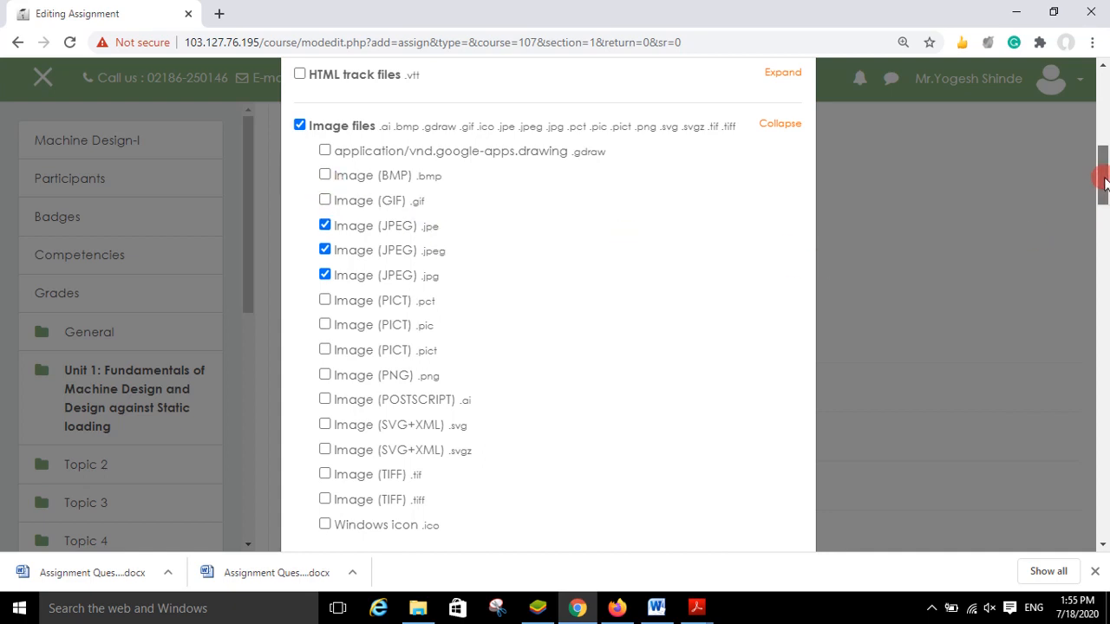
left_click_drag(1103, 185, 1103, 178)
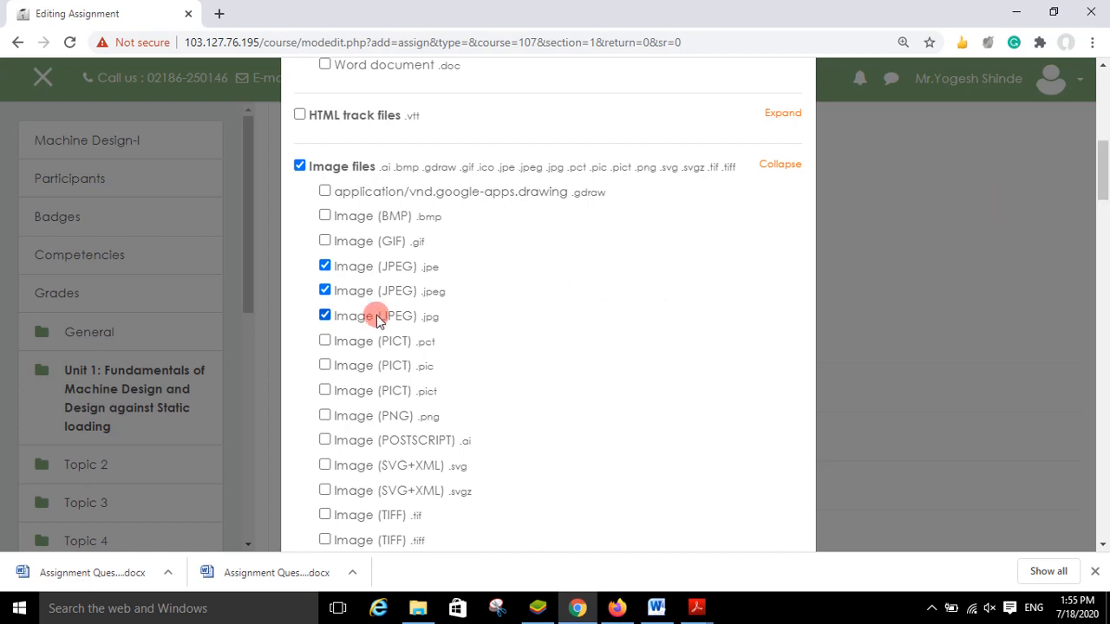
left_click_drag(1103, 182, 1103, 140)
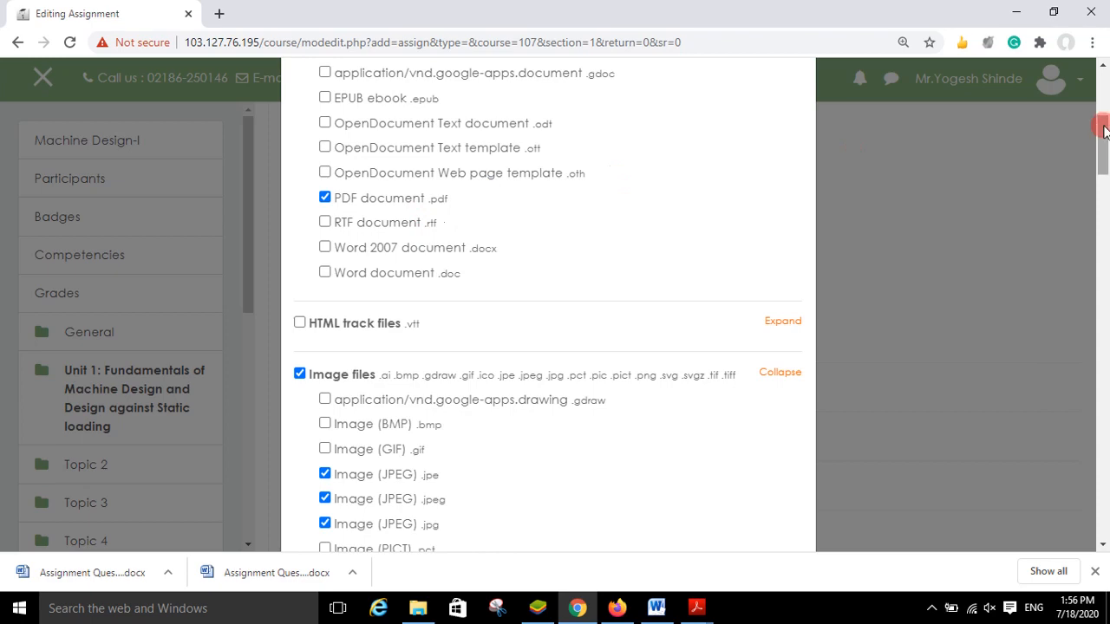
left_click_drag(1102, 135, 1099, 490)
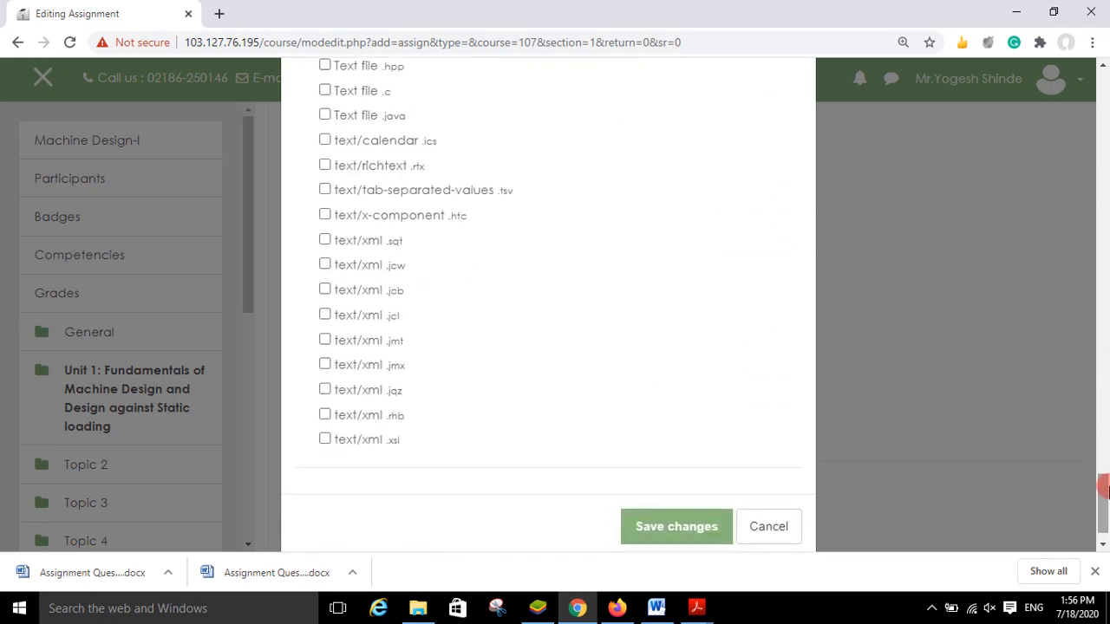
left_click(663, 531)
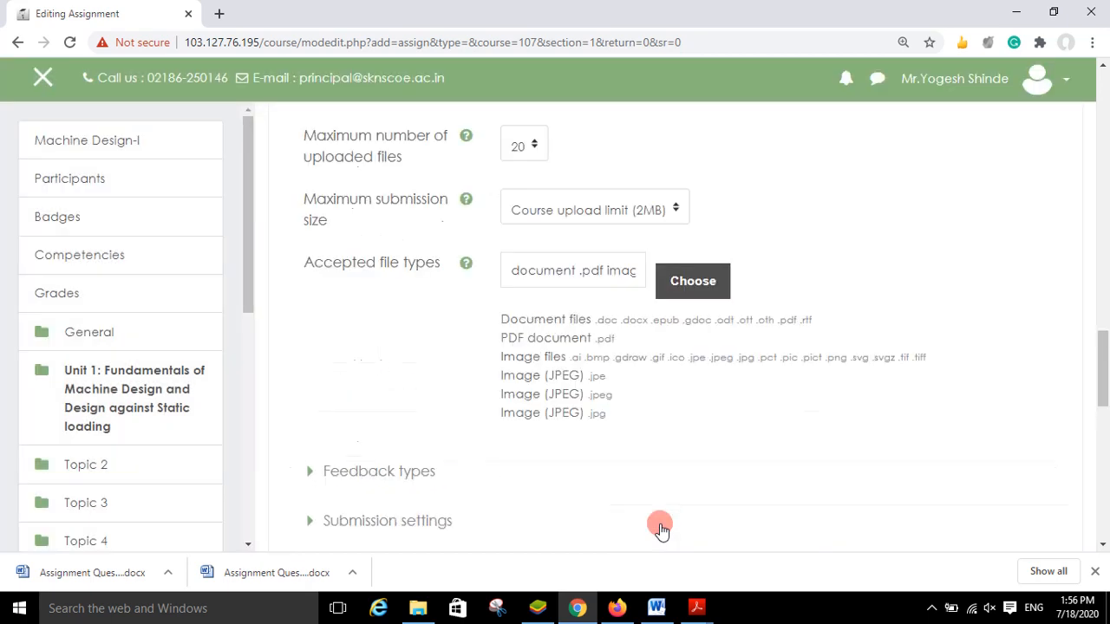
Expand the Feedback types and Submission settings sections of the assignment form
left_click_drag(1100, 378, 1099, 386)
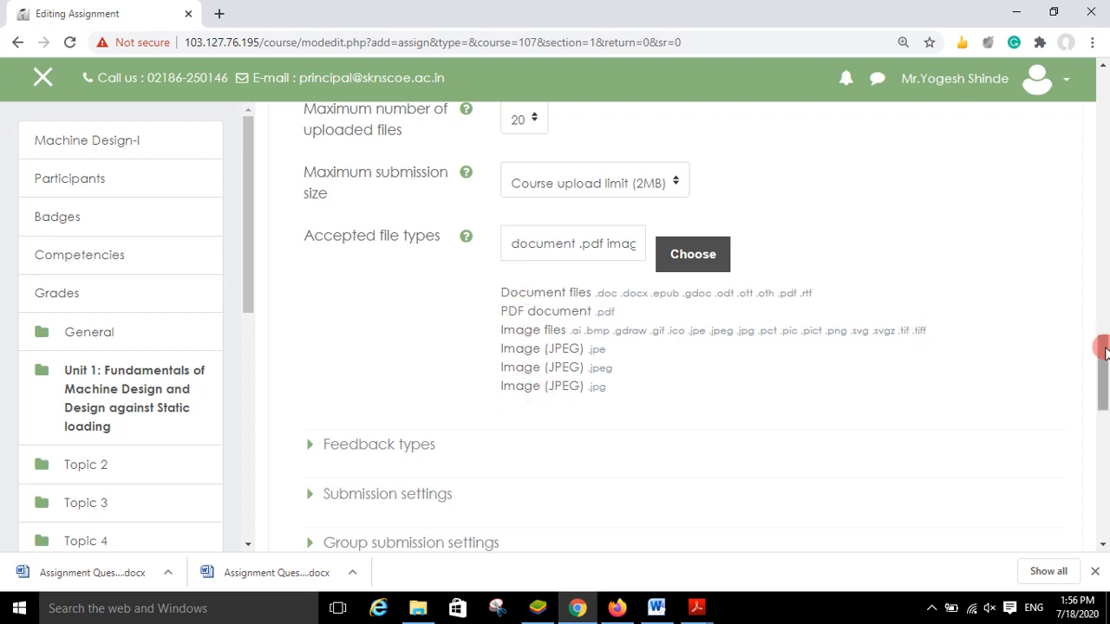
left_click_drag(1099, 341, 1102, 384)
left_click(312, 270)
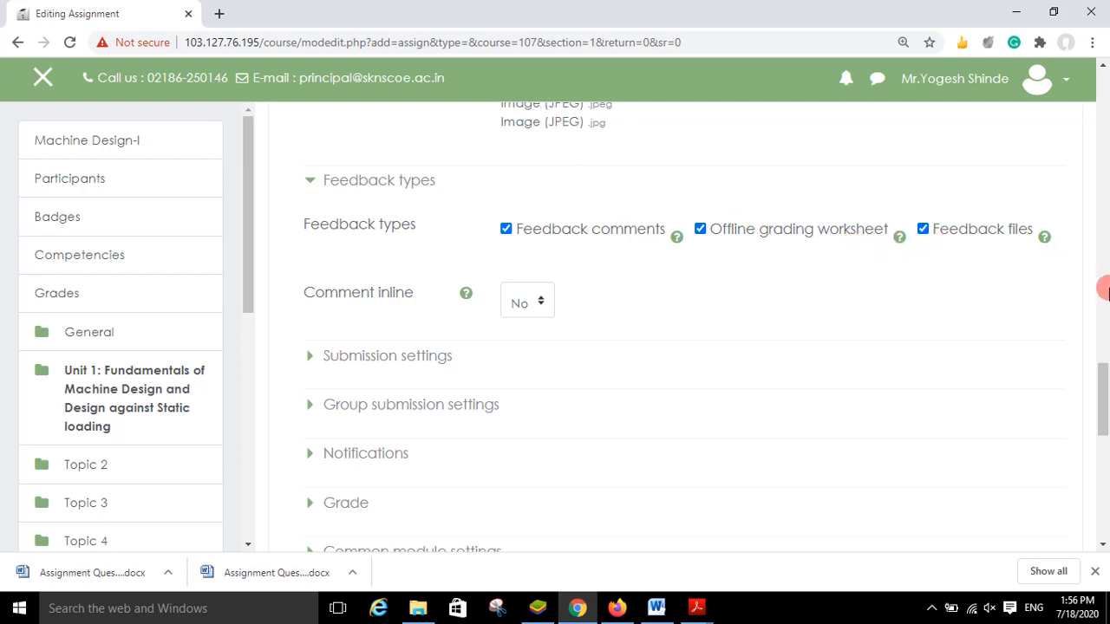
left_click(1103, 374)
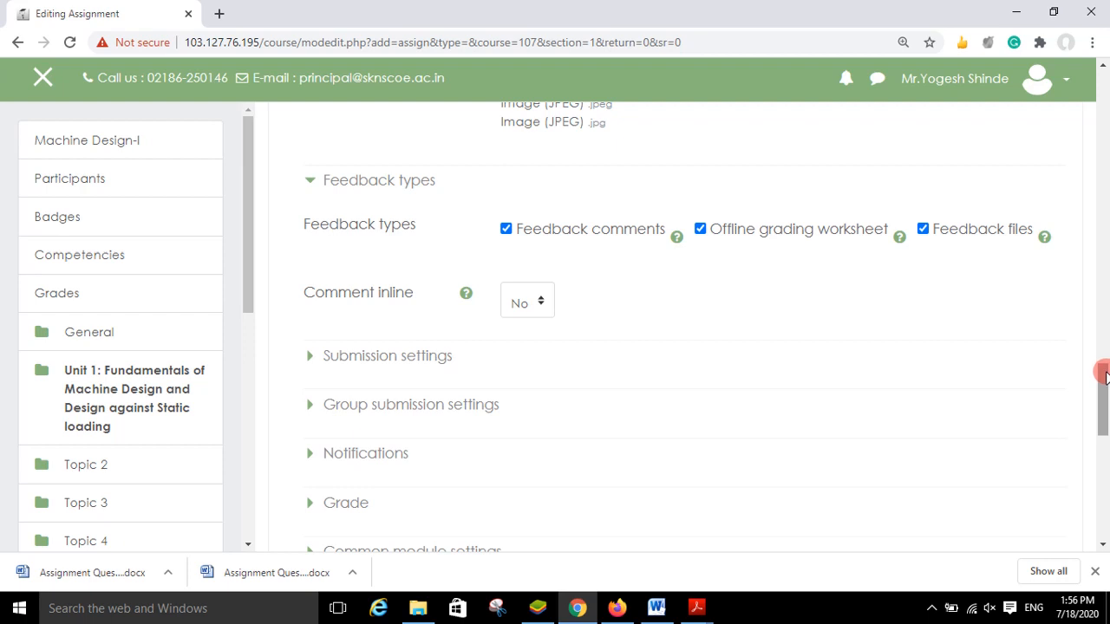
left_click_drag(1103, 375, 1102, 379)
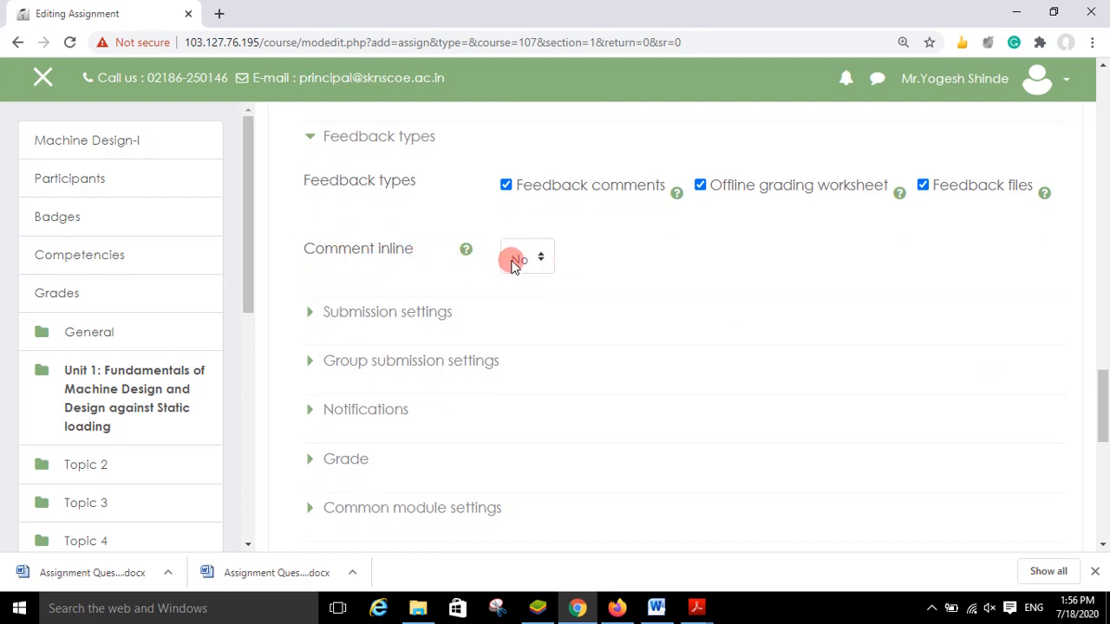
left_click(312, 318)
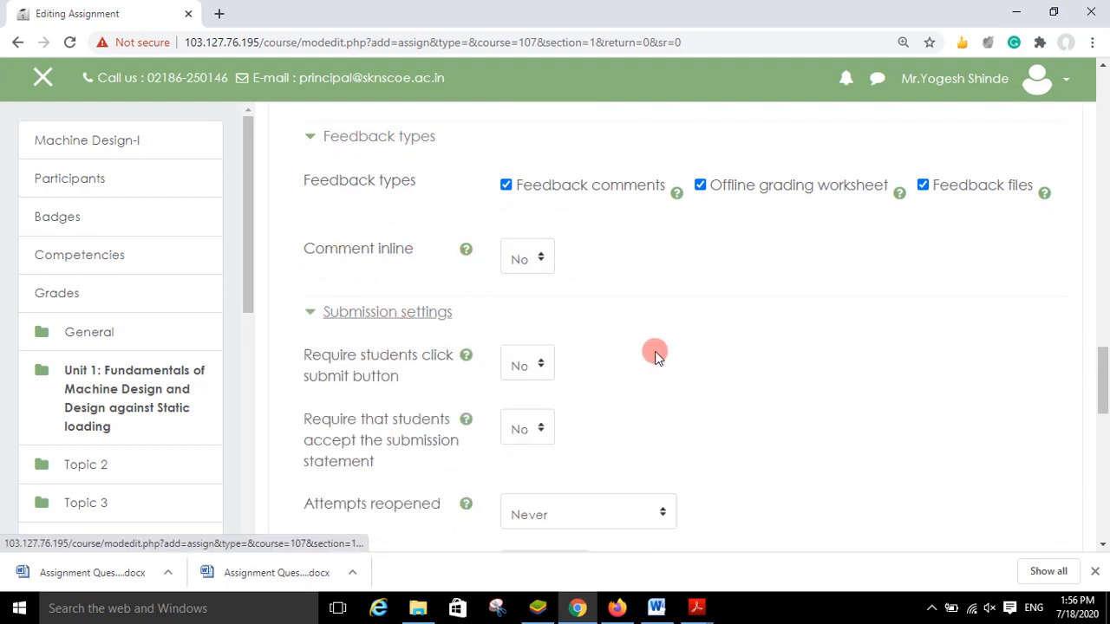
left_click_drag(1102, 371, 1103, 396)
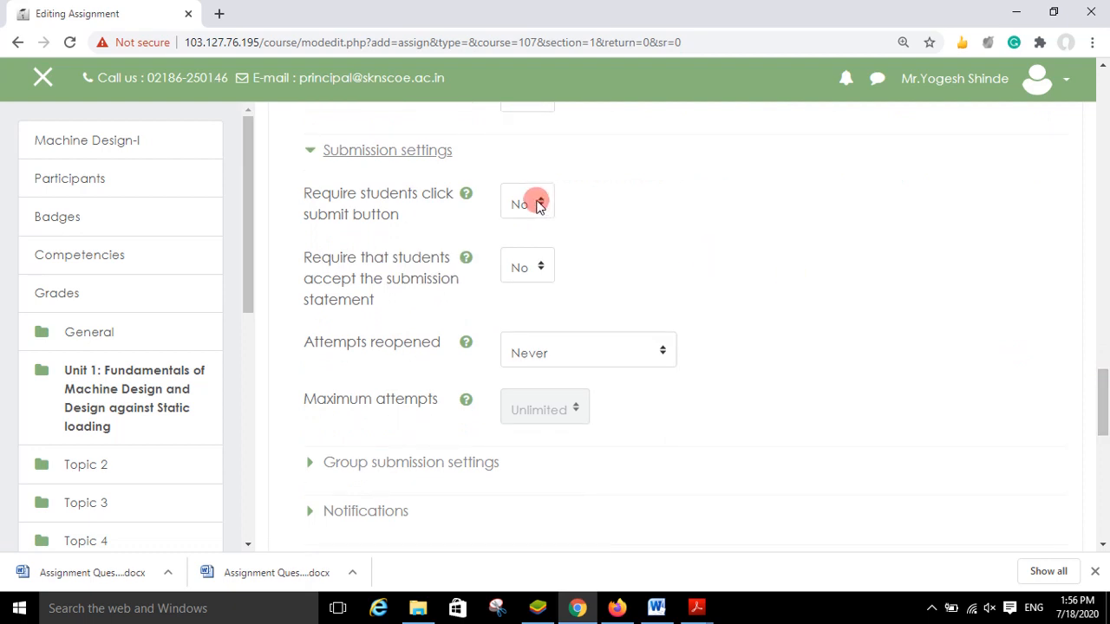
Try setting "Require students click submit button" to Yes, and return it to No
left_click(538, 204)
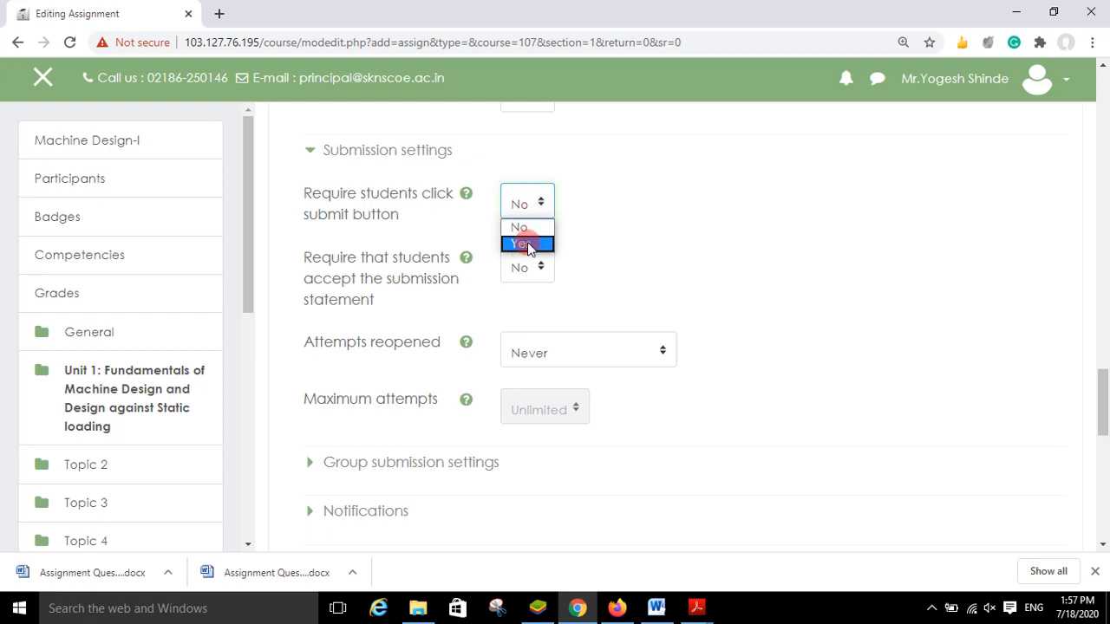
left_click(527, 243)
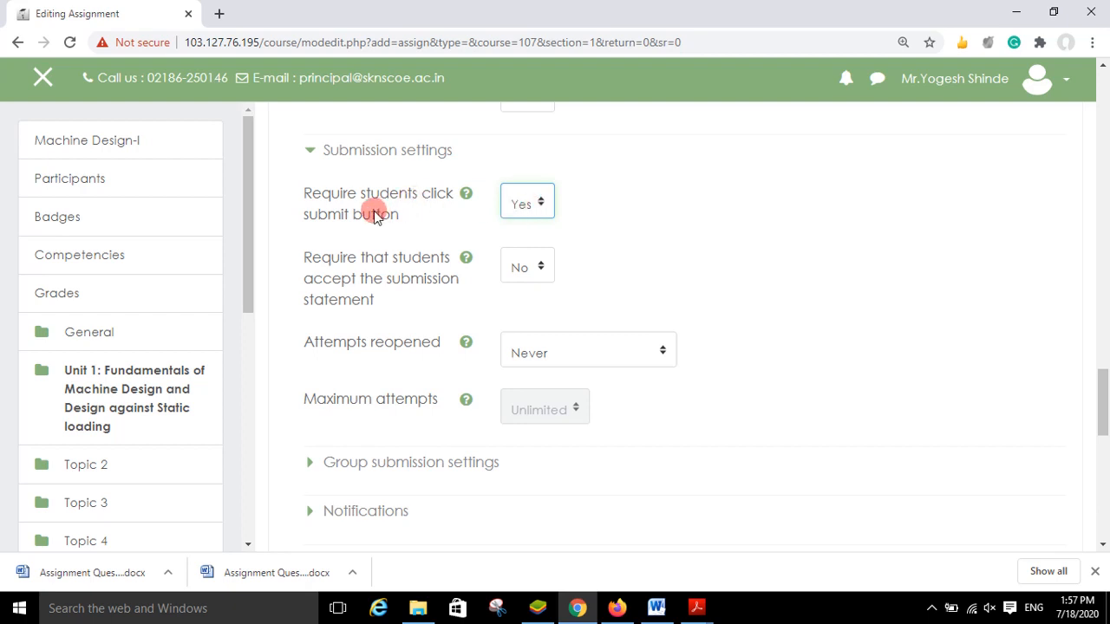
left_click(520, 213)
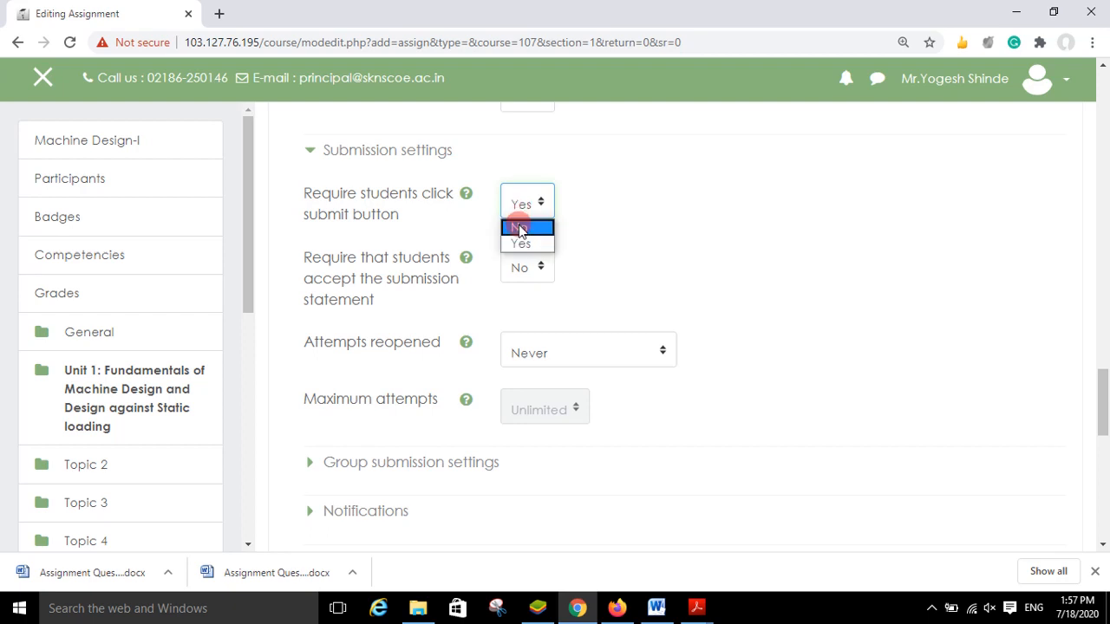
left_click(520, 228)
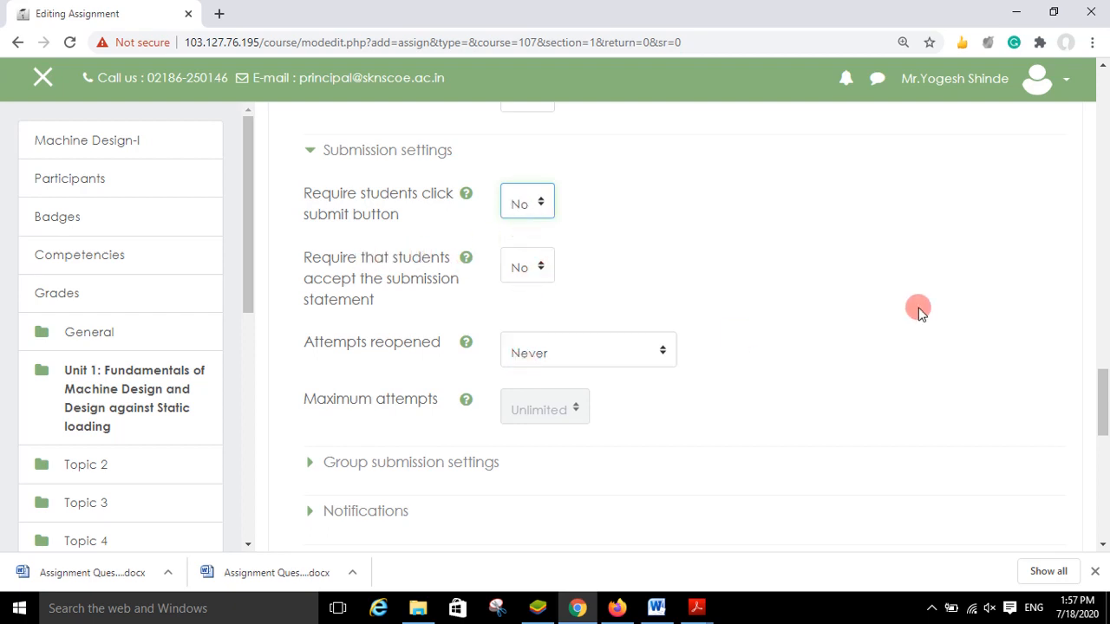
Set "Attempts reopened" to Manually in the submission settings
left_click_drag(1102, 384, 1103, 407)
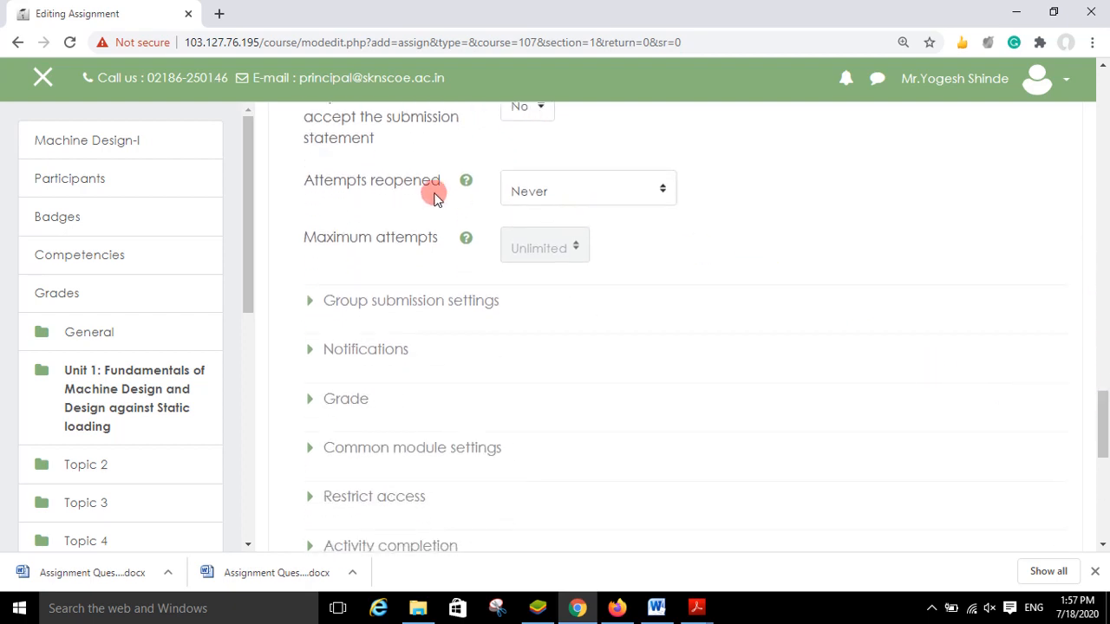
left_click(648, 195)
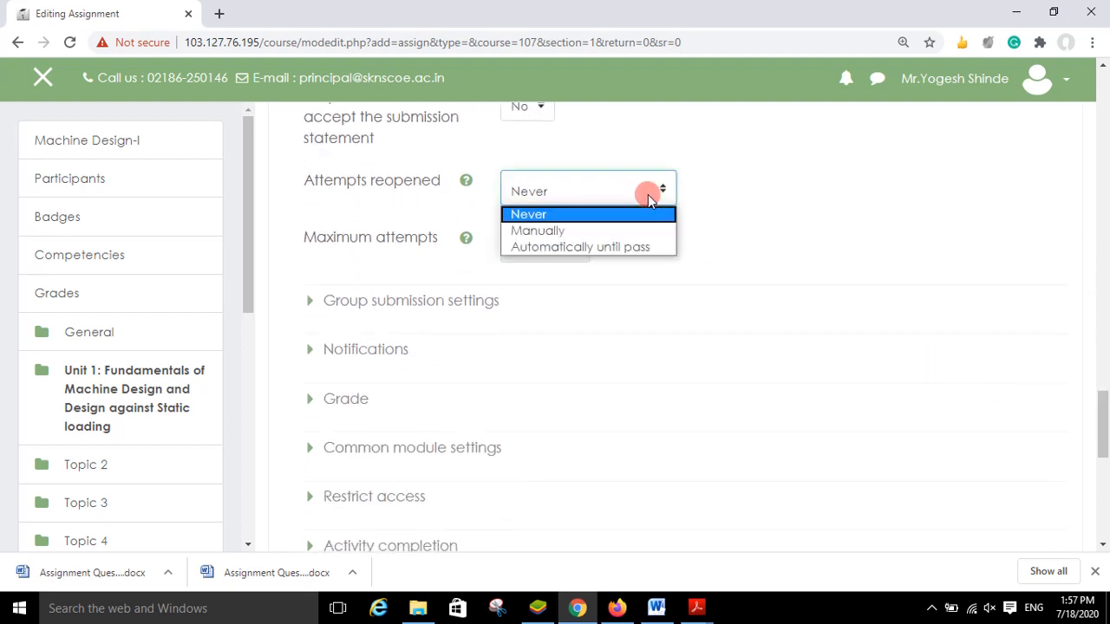
left_click(612, 232)
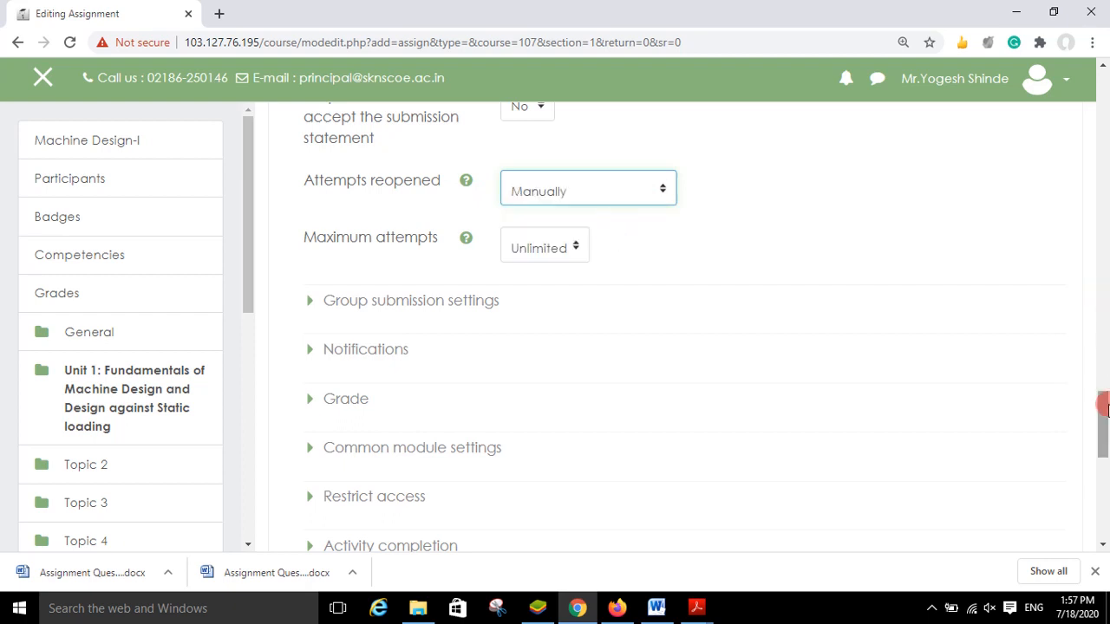
left_click_drag(1103, 412, 1103, 420)
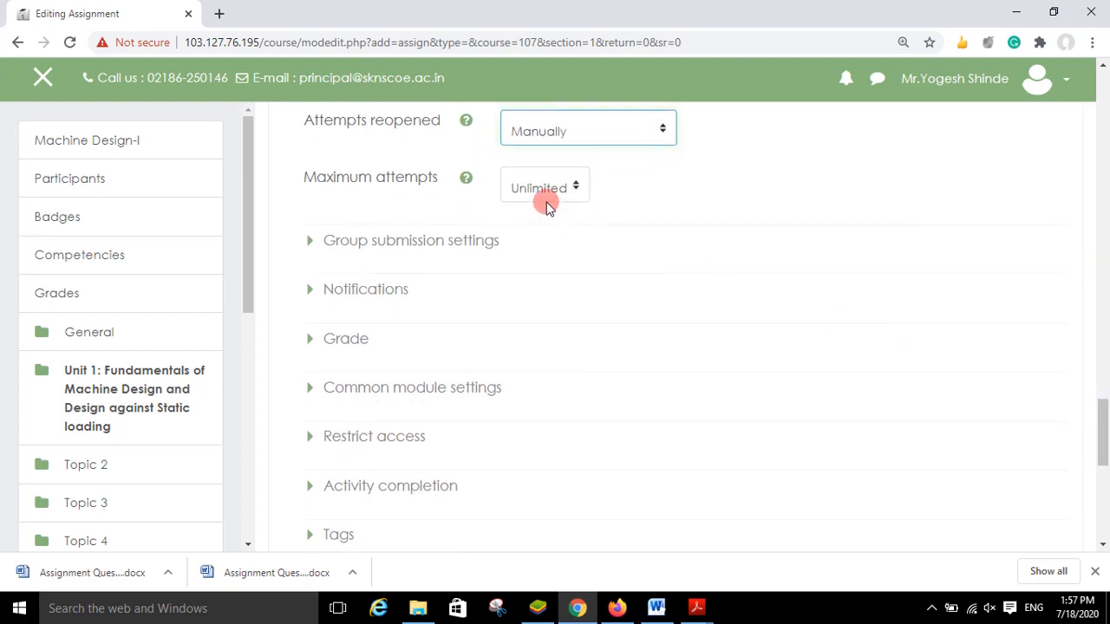
Expand the Group submission settings and Notifications sections, and set "Notify graders about submissions" to Yes
left_click(314, 242)
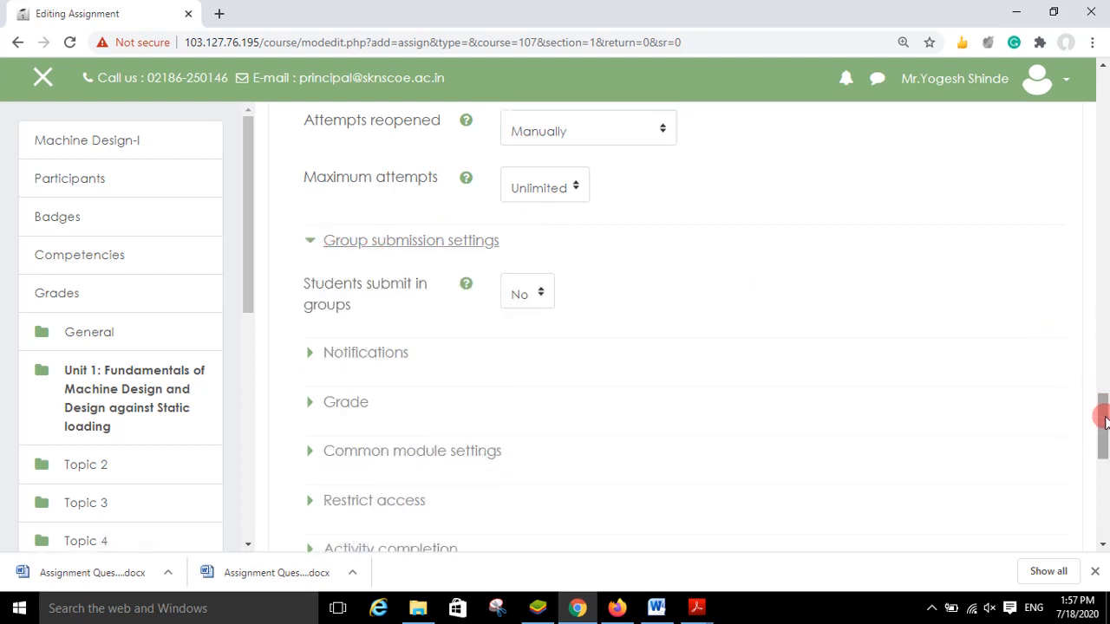
left_click_drag(1102, 420, 1102, 441)
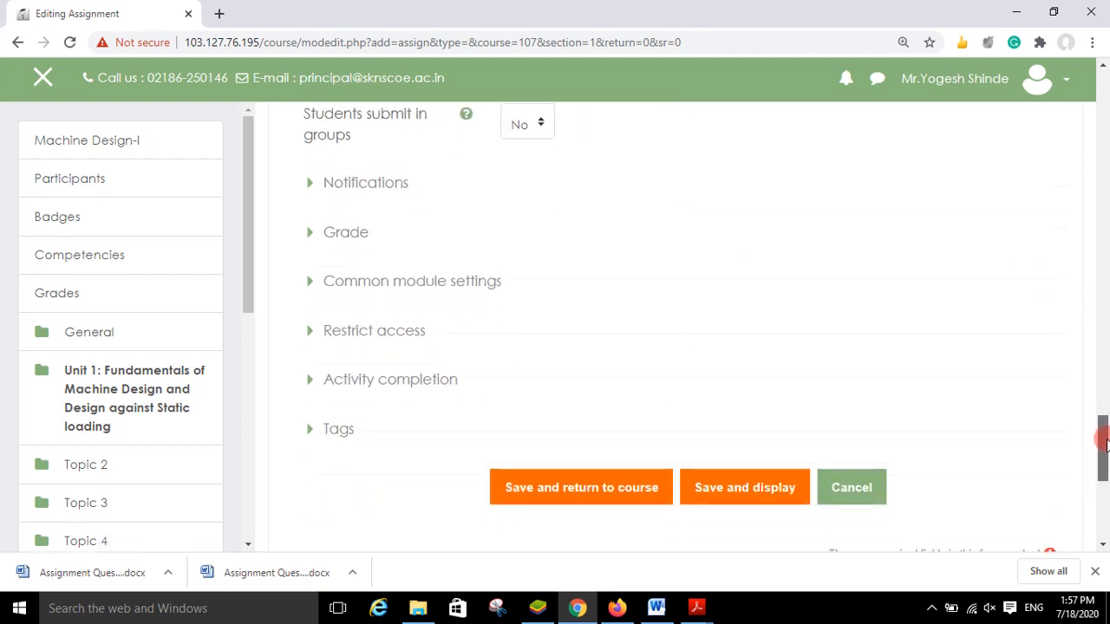
left_click(309, 184)
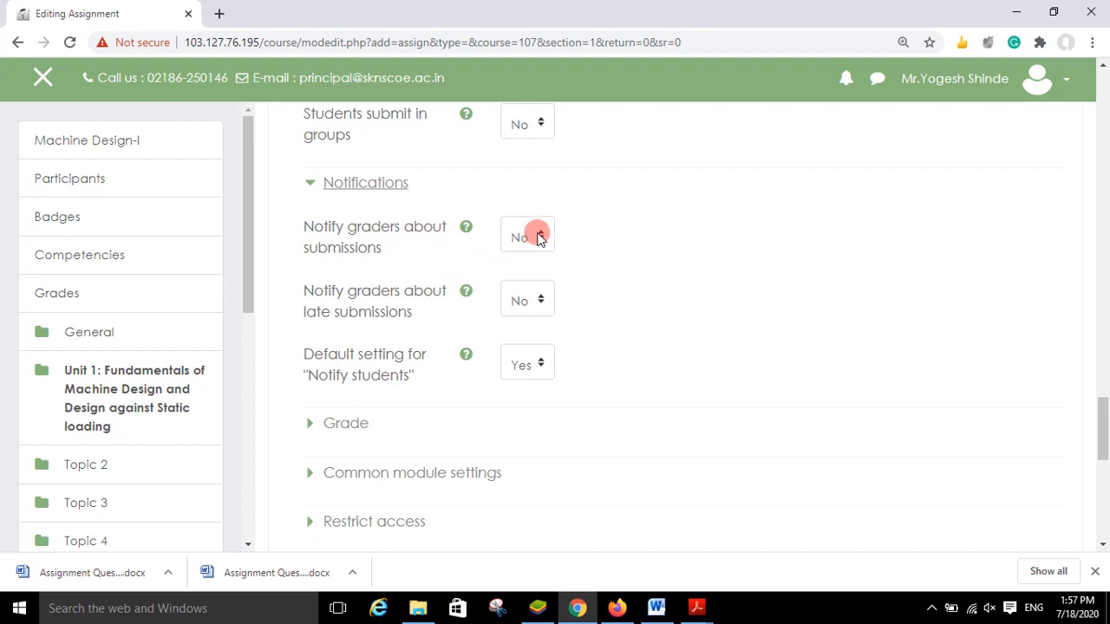
left_click(536, 235)
left_click(526, 275)
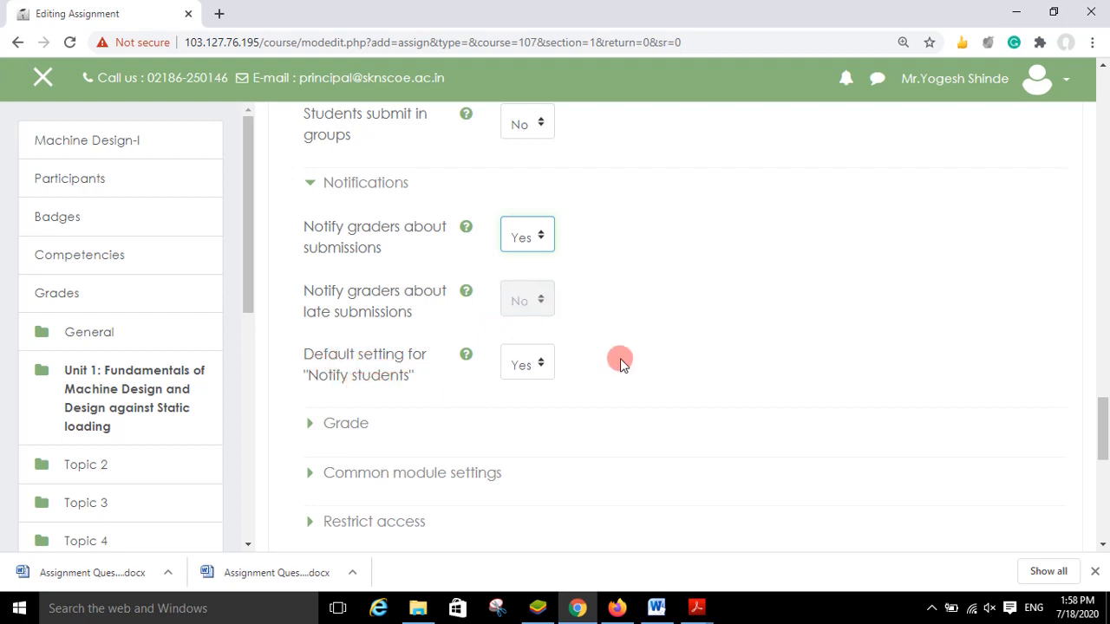
In the Grade section, choose Point as the grade type and set the maximum grade to 10
left_click_drag(1104, 414, 1103, 435)
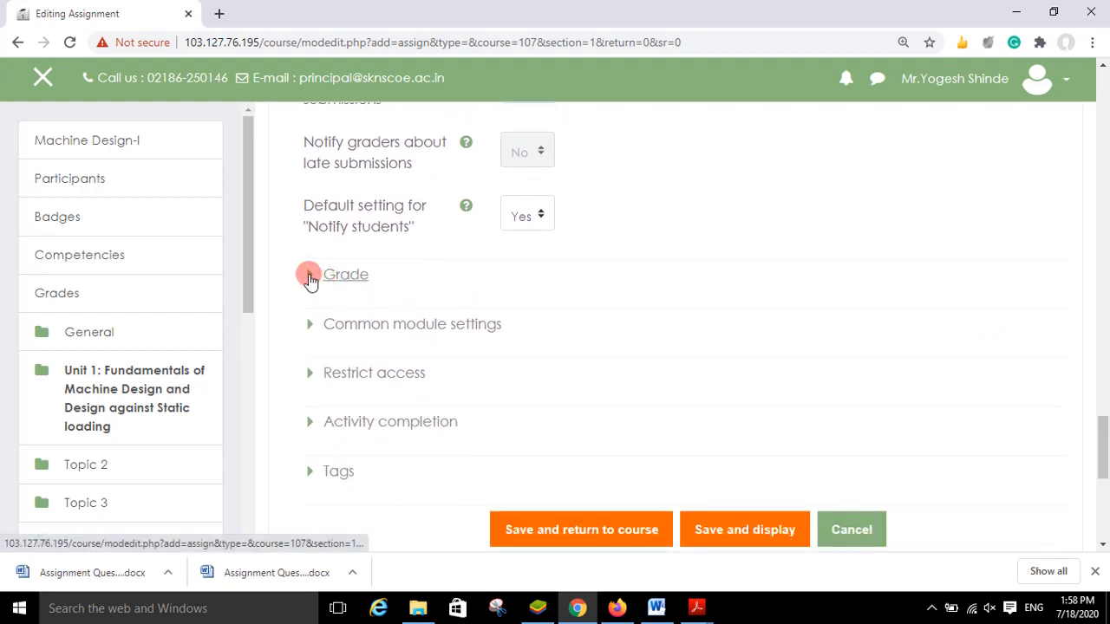
left_click(310, 276)
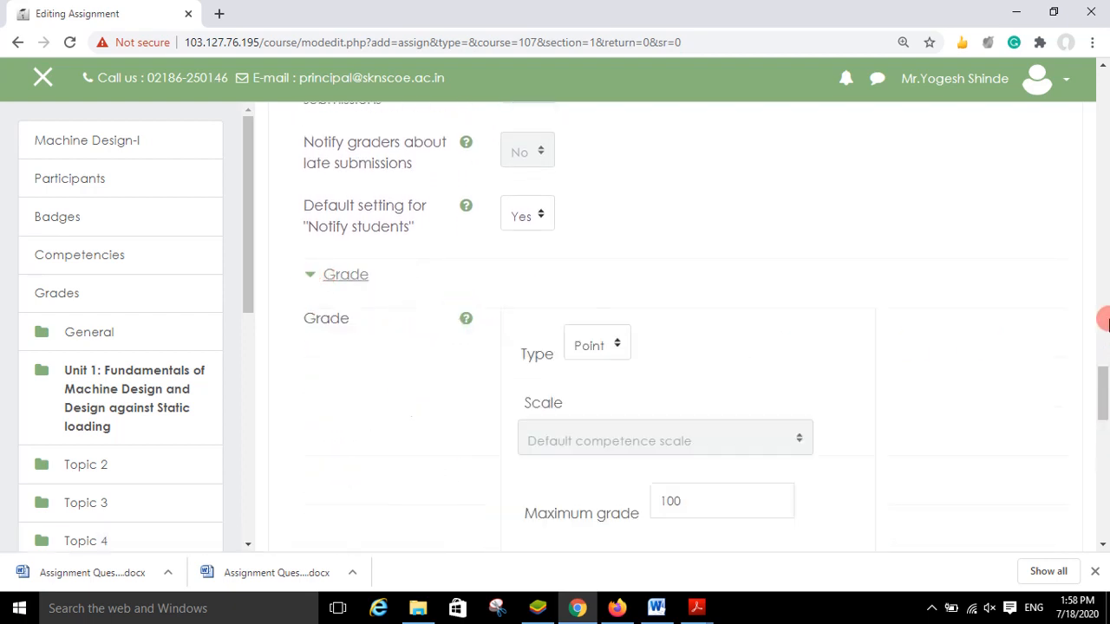
left_click_drag(1103, 372, 1102, 389)
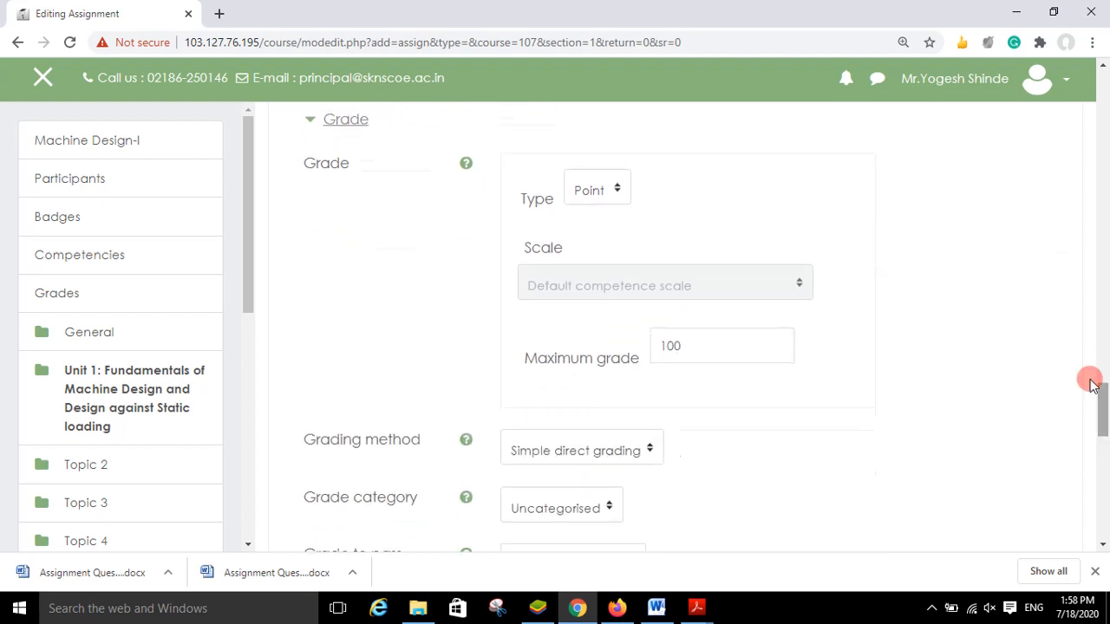
left_click(614, 190)
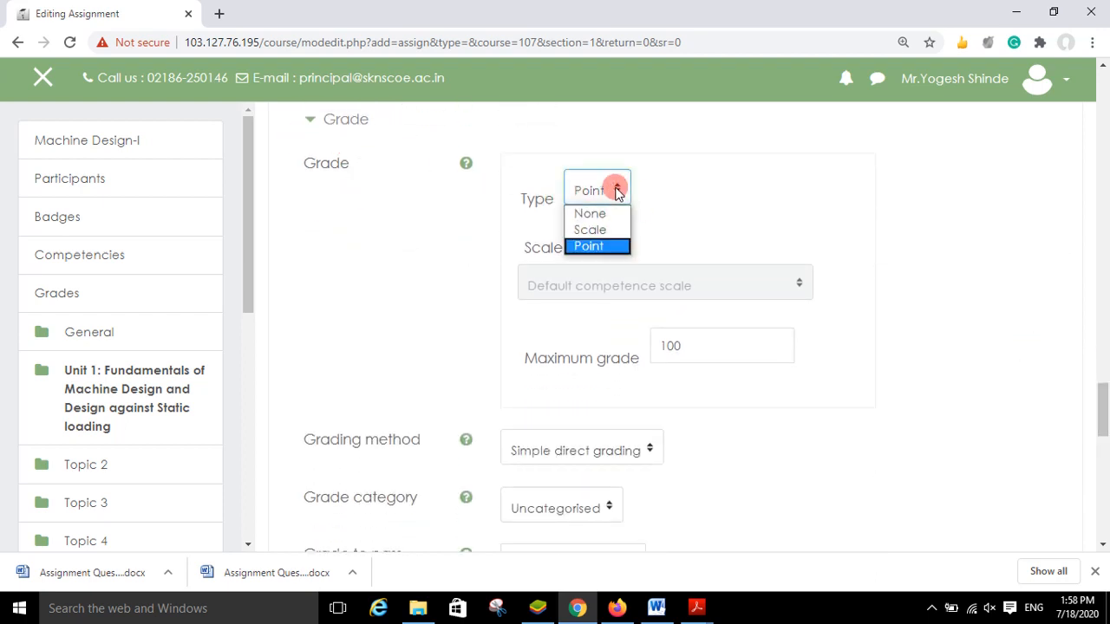
left_click(598, 246)
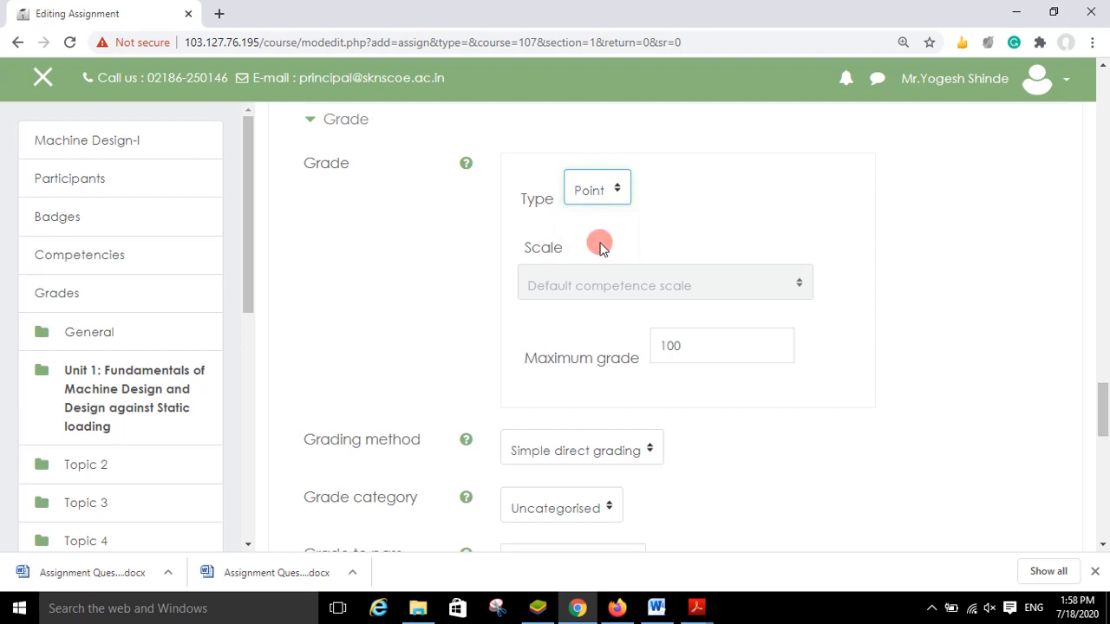
left_click(684, 347)
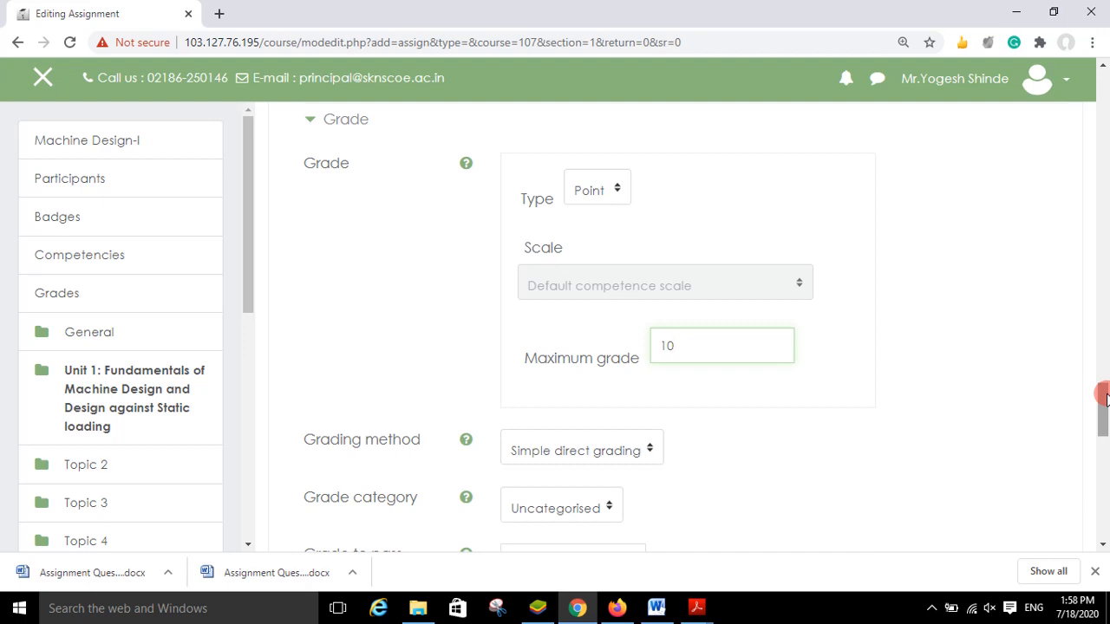
Choose Uncategorised as the grade category and set the grade to pass to 4
left_click_drag(1104, 397, 1104, 423)
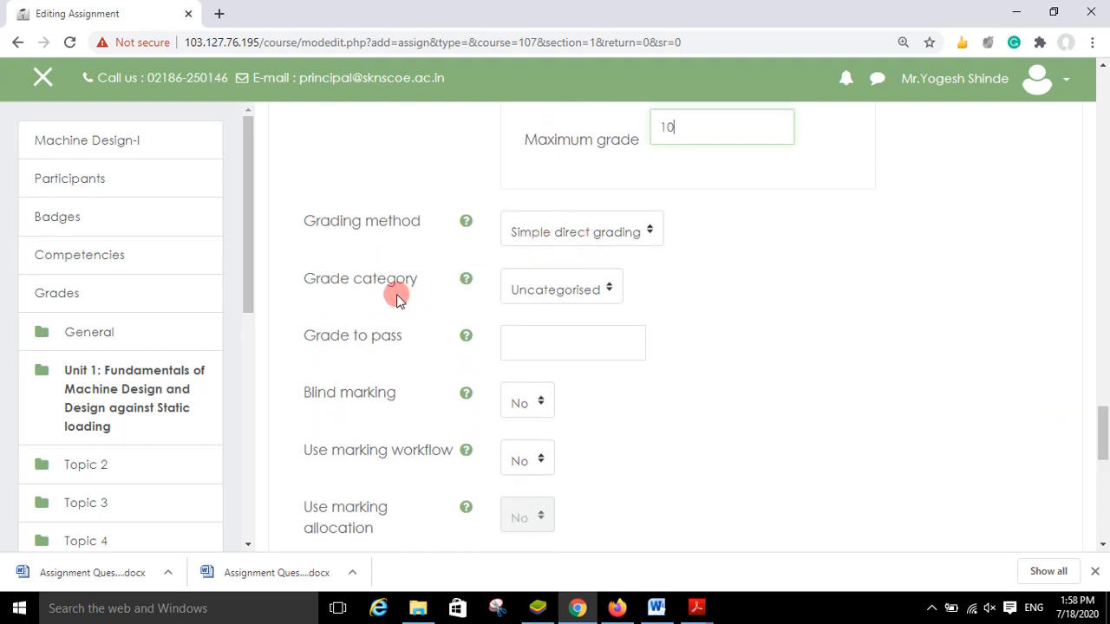
left_click(598, 293)
left_click(590, 314)
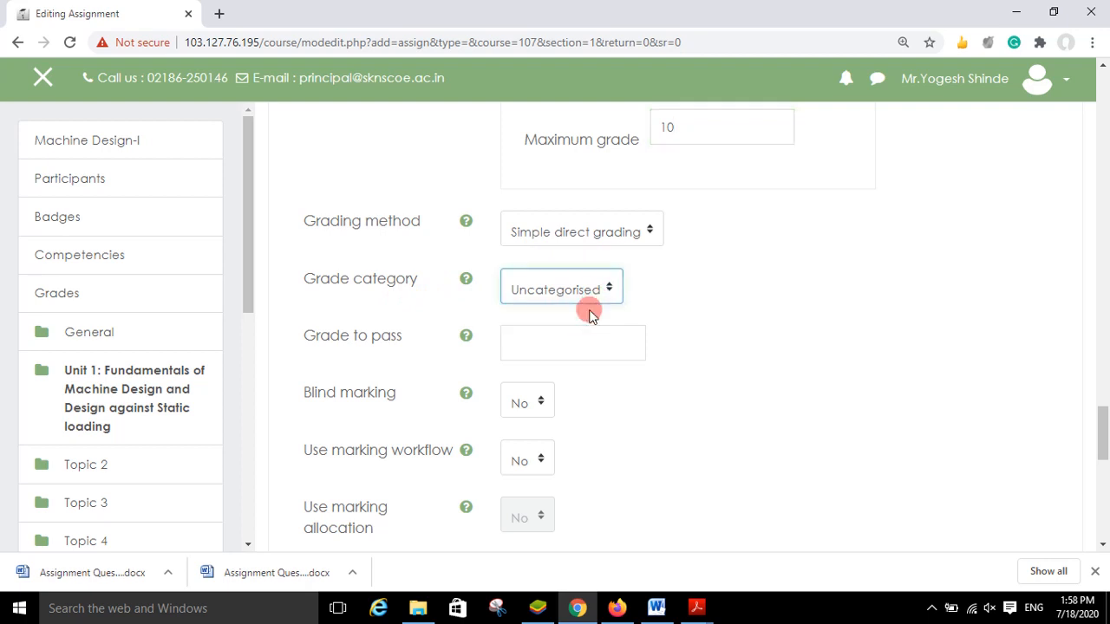
left_click(568, 336)
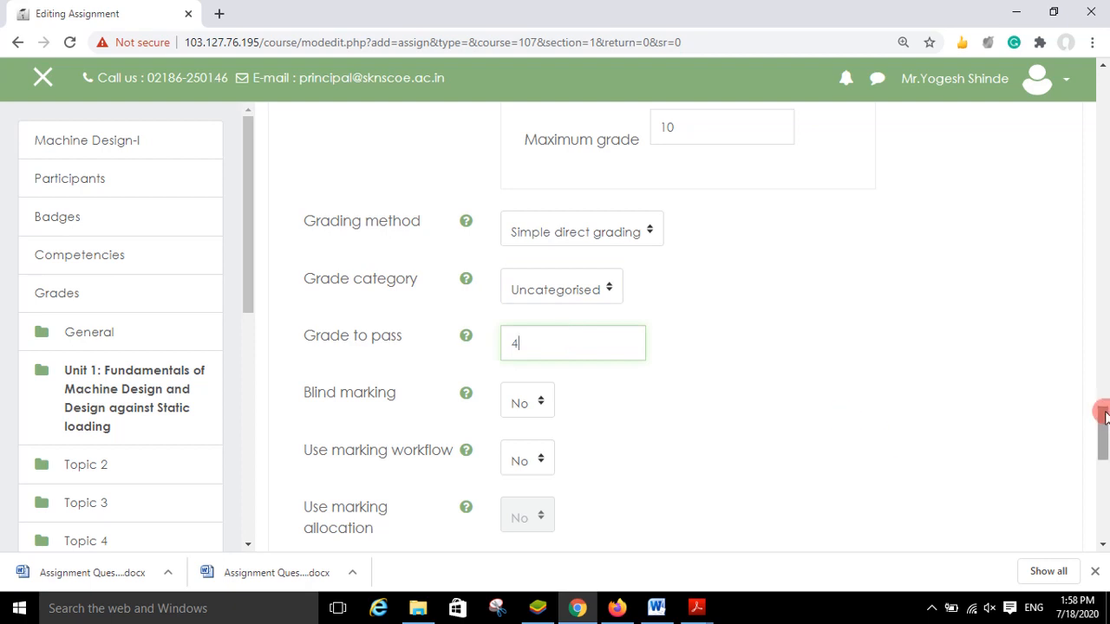
Expand the Common module settings and Restrict access sections to review their options
left_click_drag(1103, 414, 1103, 423)
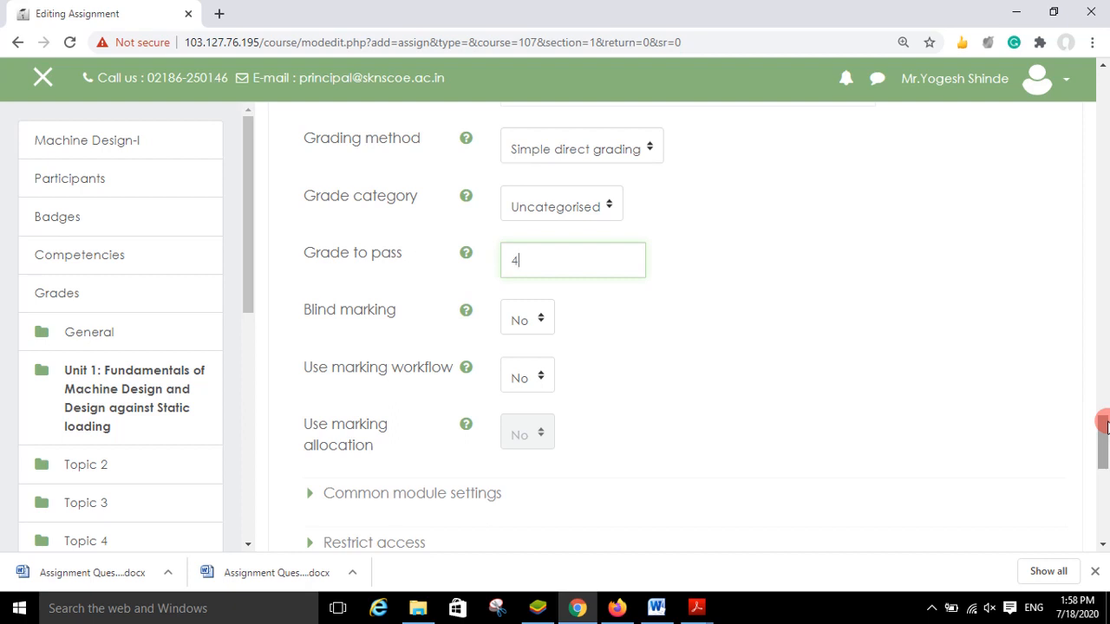
scroll(1103, 446, "down", 1)
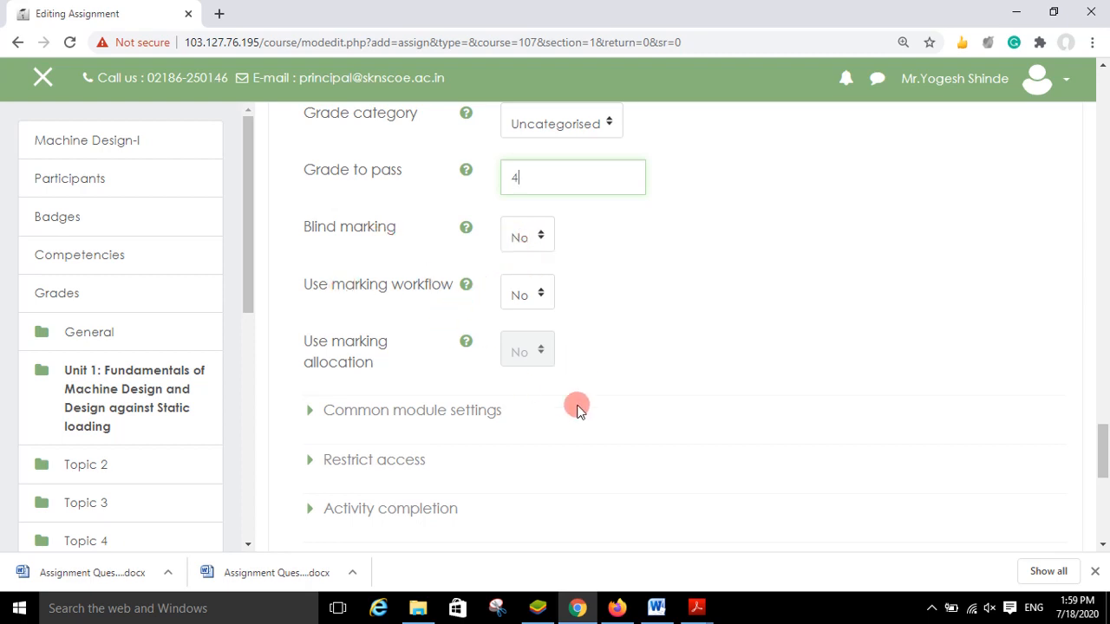
scroll(1100, 446, "down", 2)
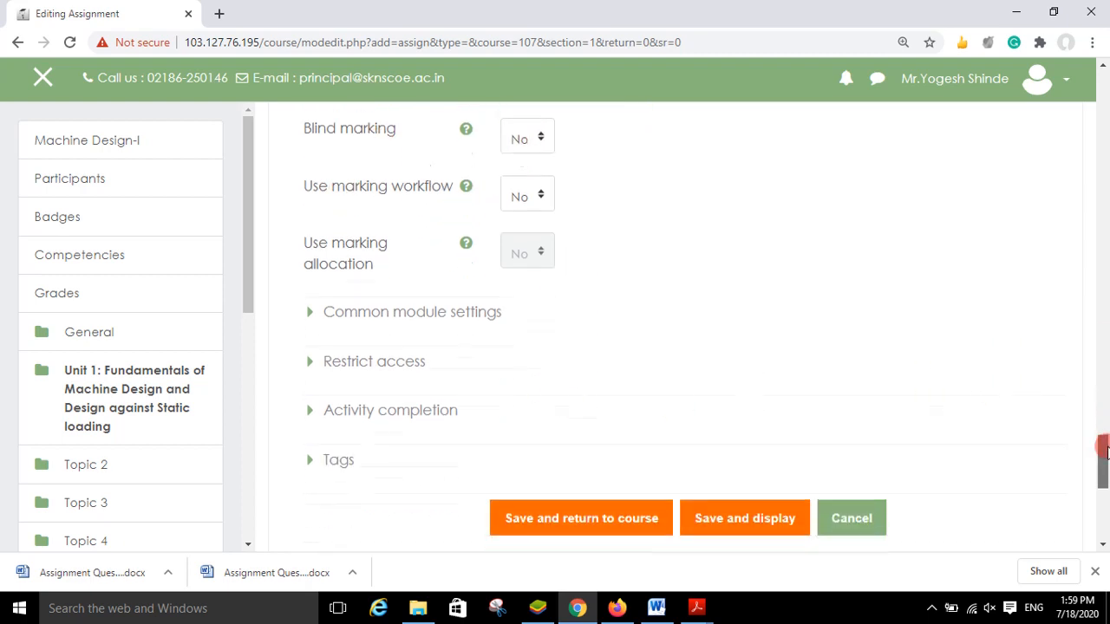
left_click(306, 220)
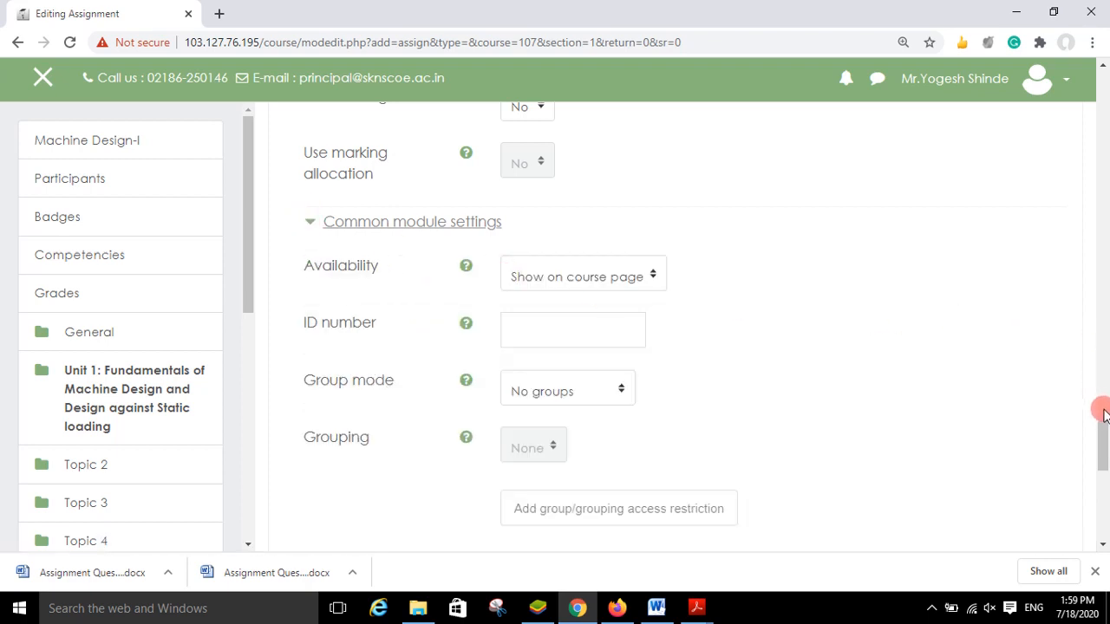
scroll(1102, 442, "down", 1)
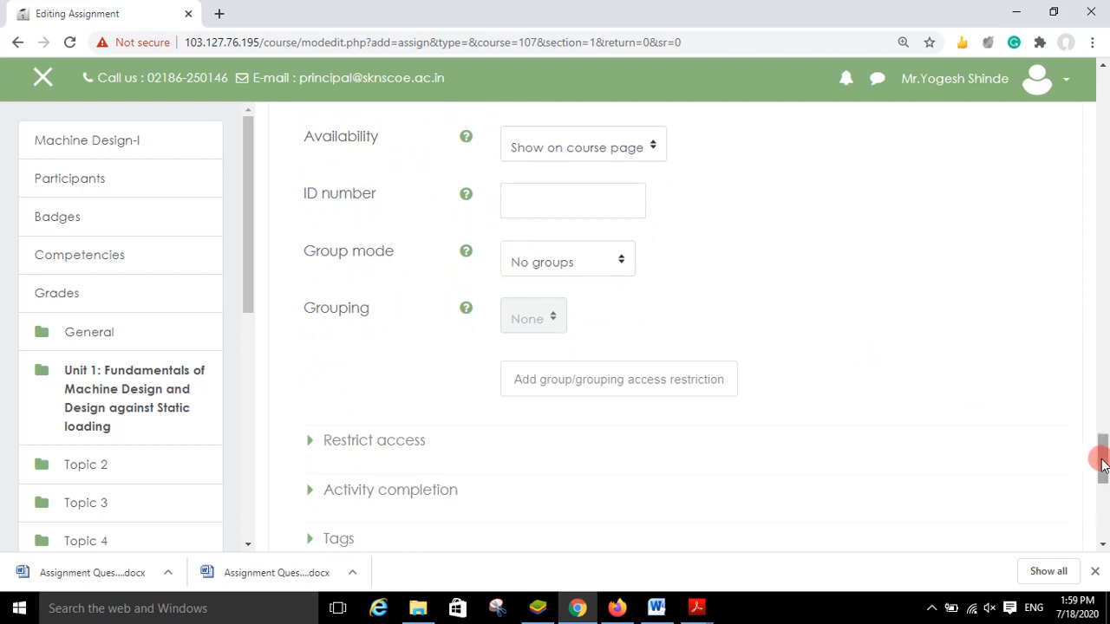
scroll(1101, 464, "down", 1)
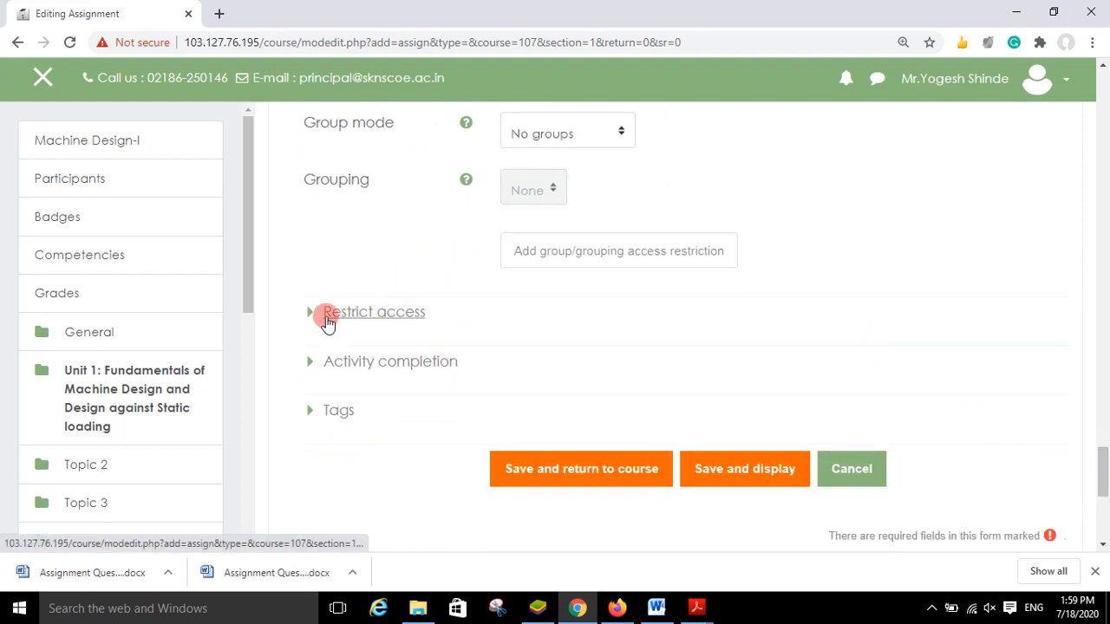
left_click(317, 314)
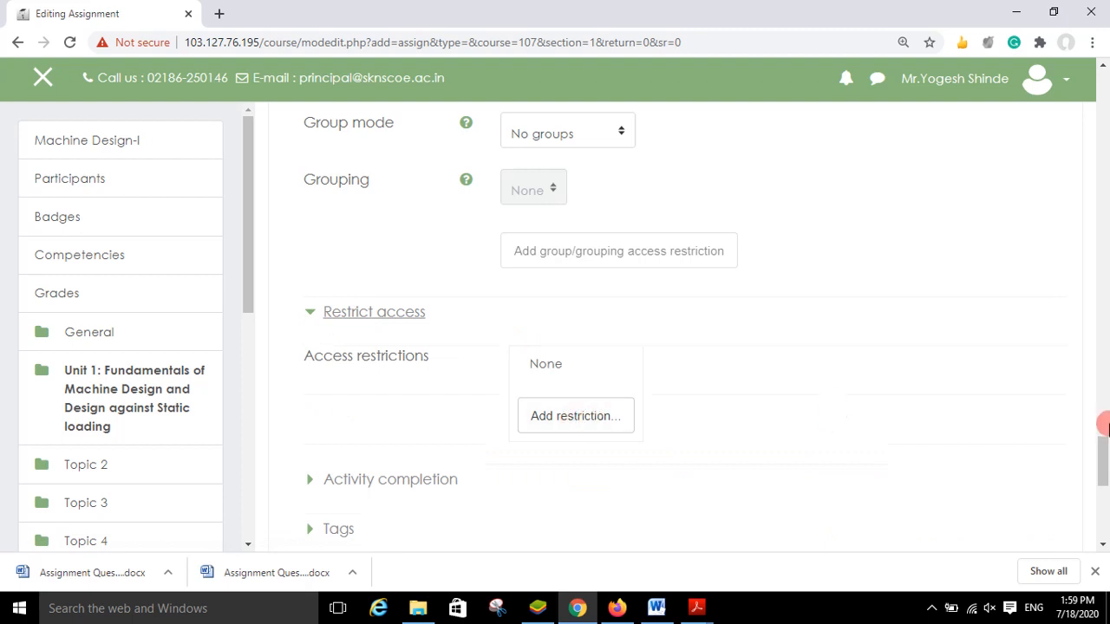
Set completion tracking to "Show activity as complete when conditions are met" and require students to receive a grade for completion
left_click_drag(1103, 447, 1099, 471)
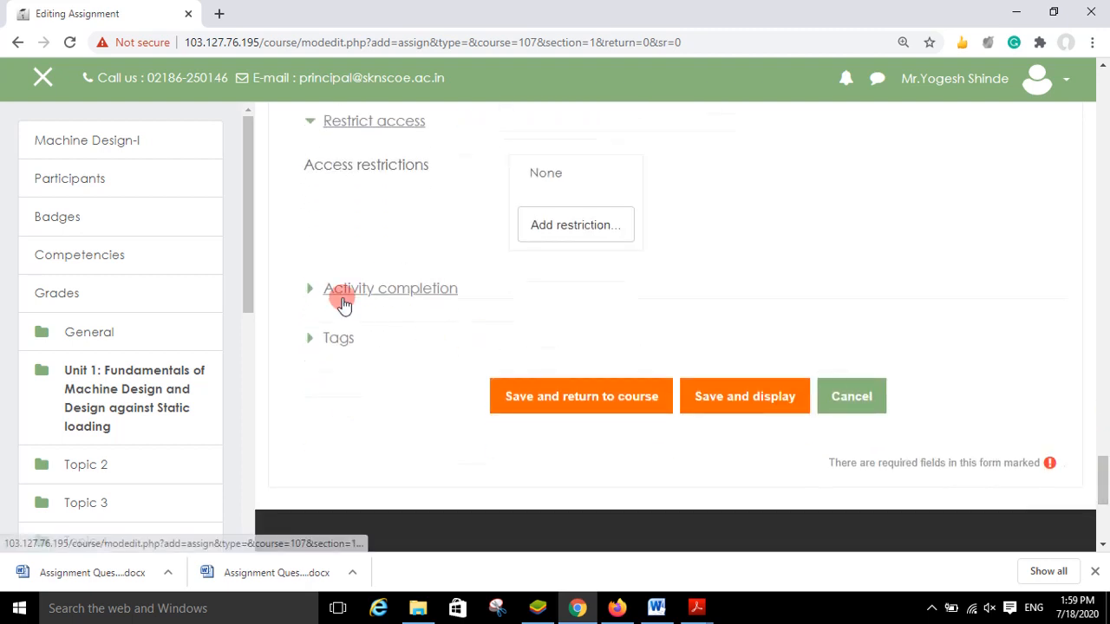
left_click(312, 291)
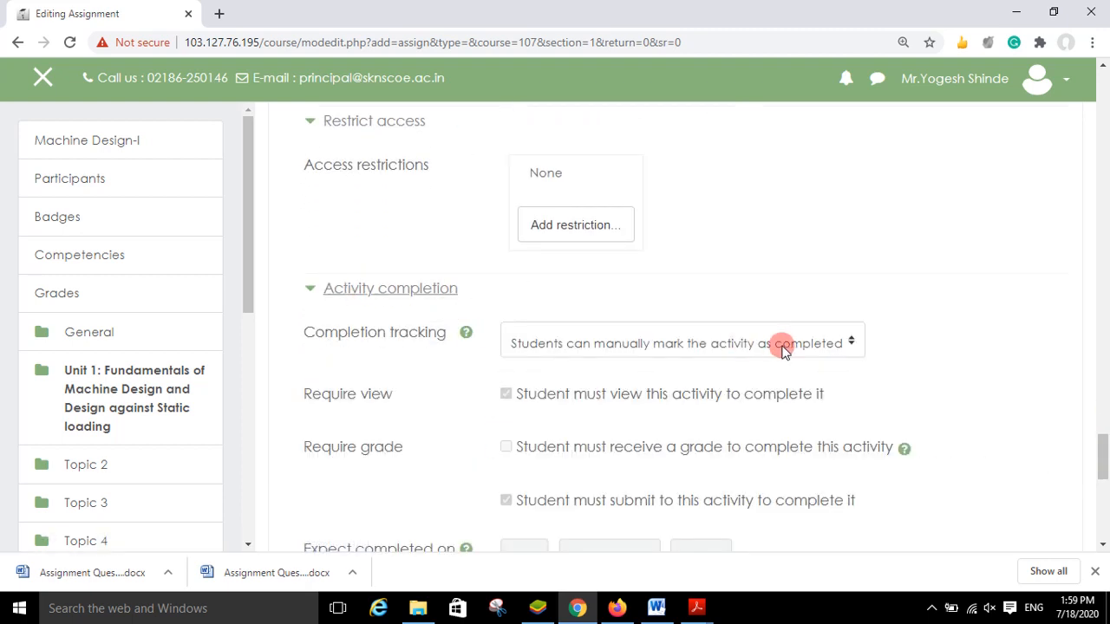
left_click_drag(1103, 444, 1105, 468)
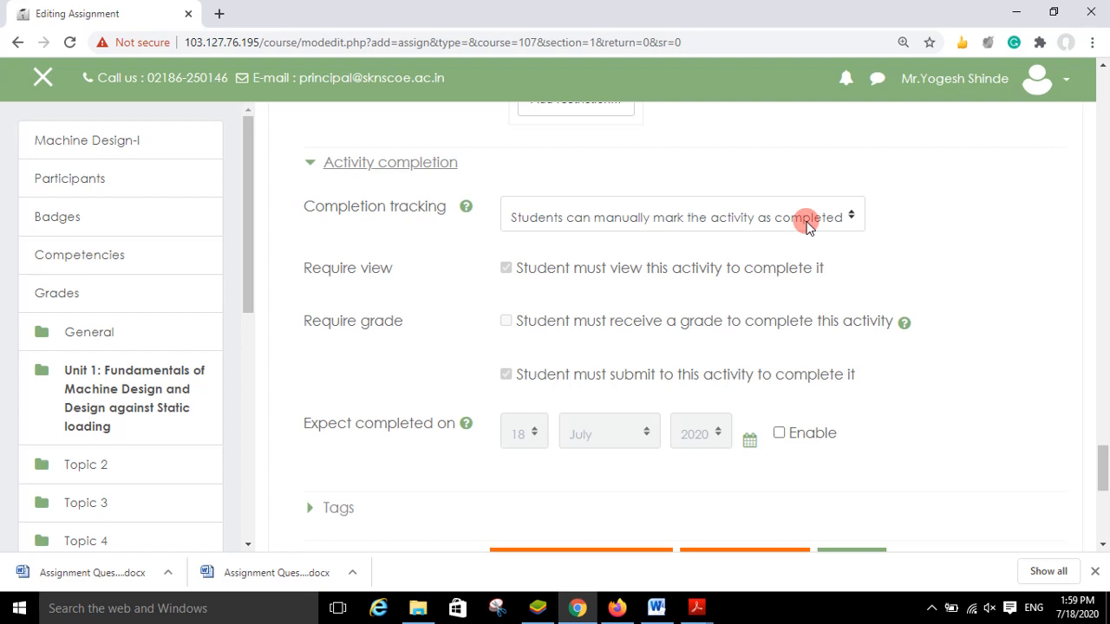
left_click(806, 224)
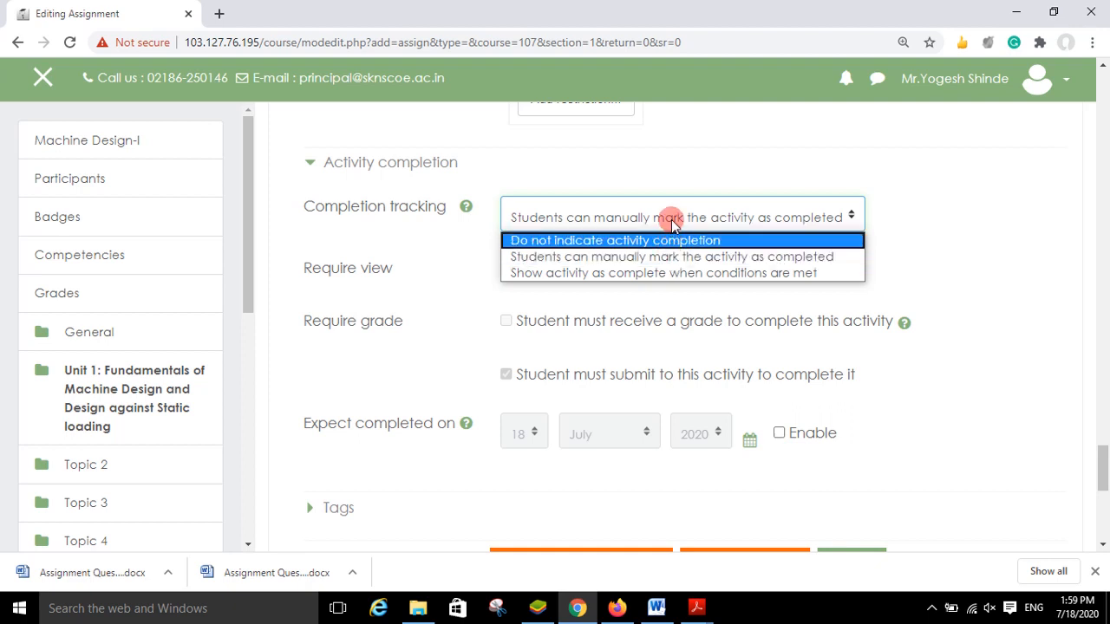
left_click(659, 274)
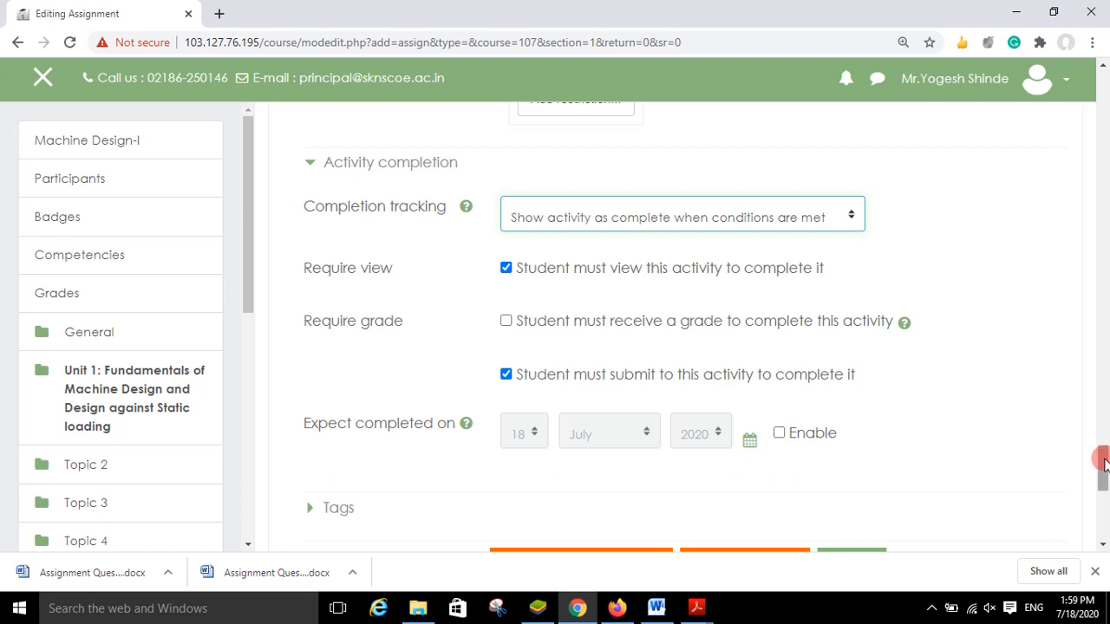
left_click_drag(1102, 464, 1103, 471)
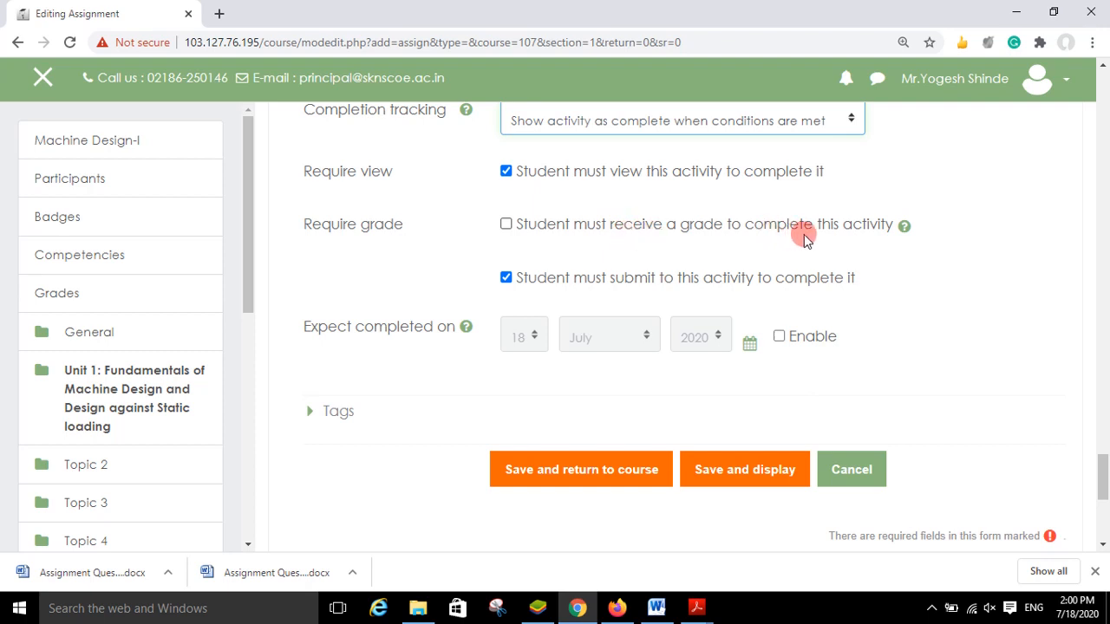
left_click(508, 223)
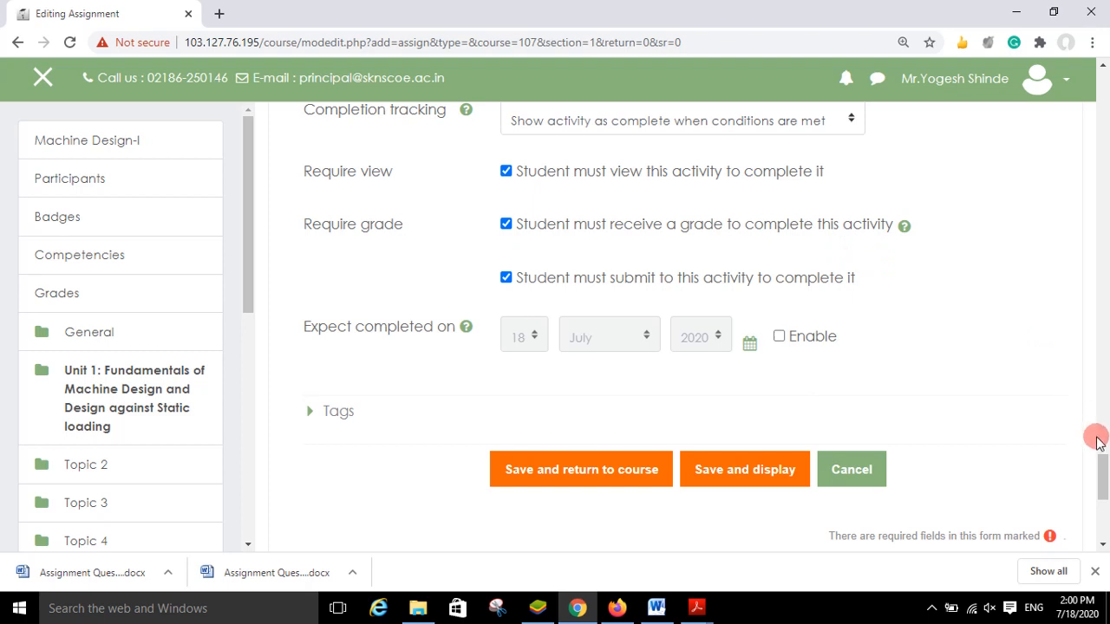
Enable the "Expect completed on" date and set it to 25 July 2020
left_click_drag(1102, 468, 1103, 475)
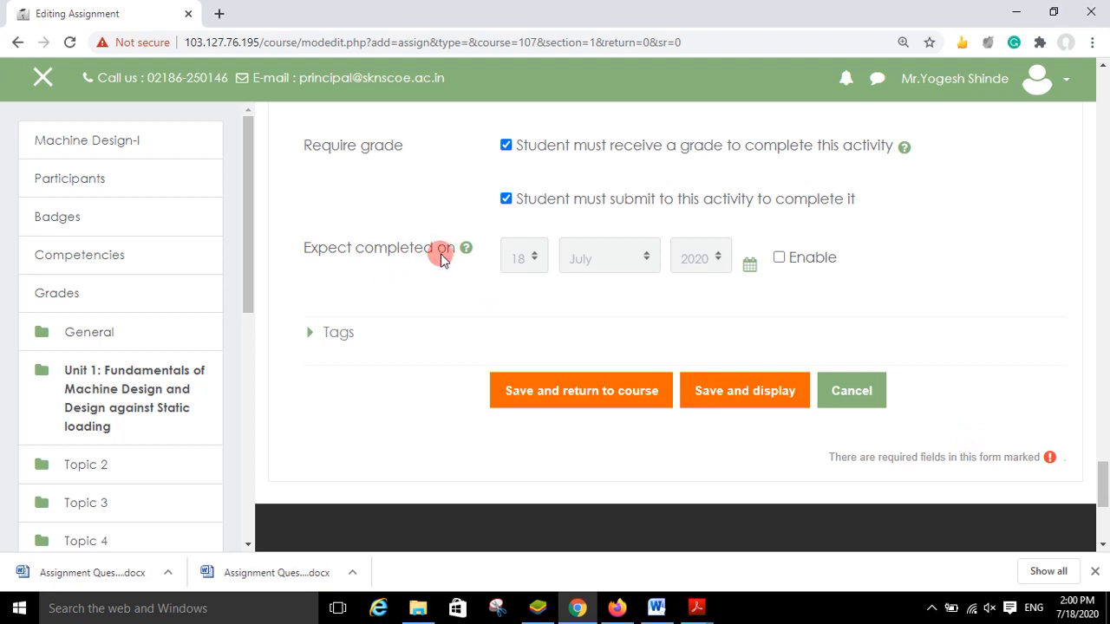
left_click(780, 259)
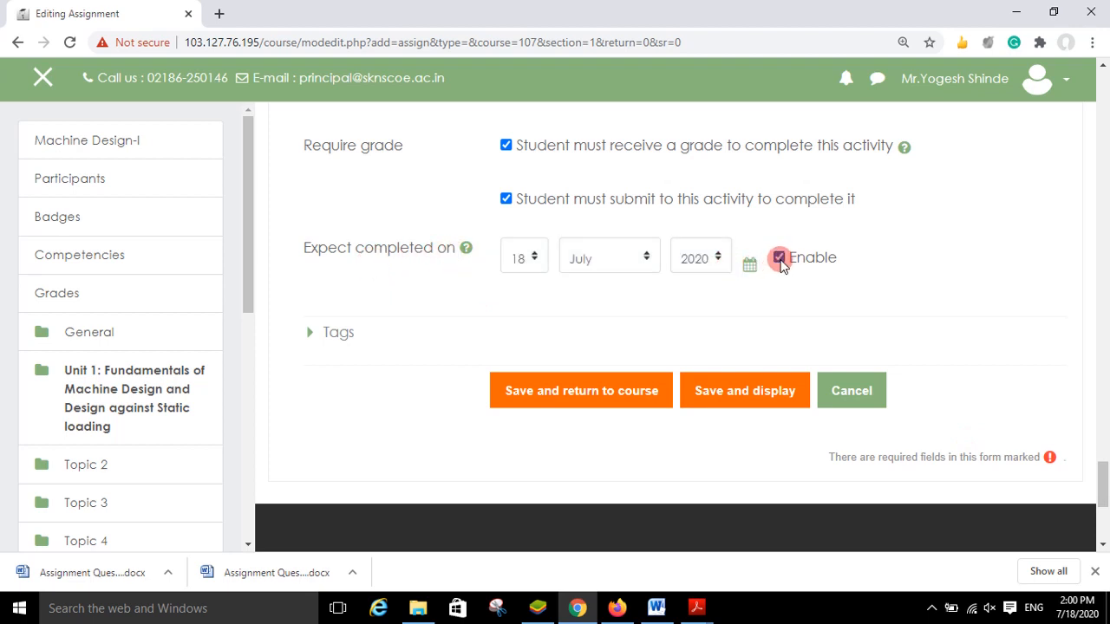
left_click(535, 256)
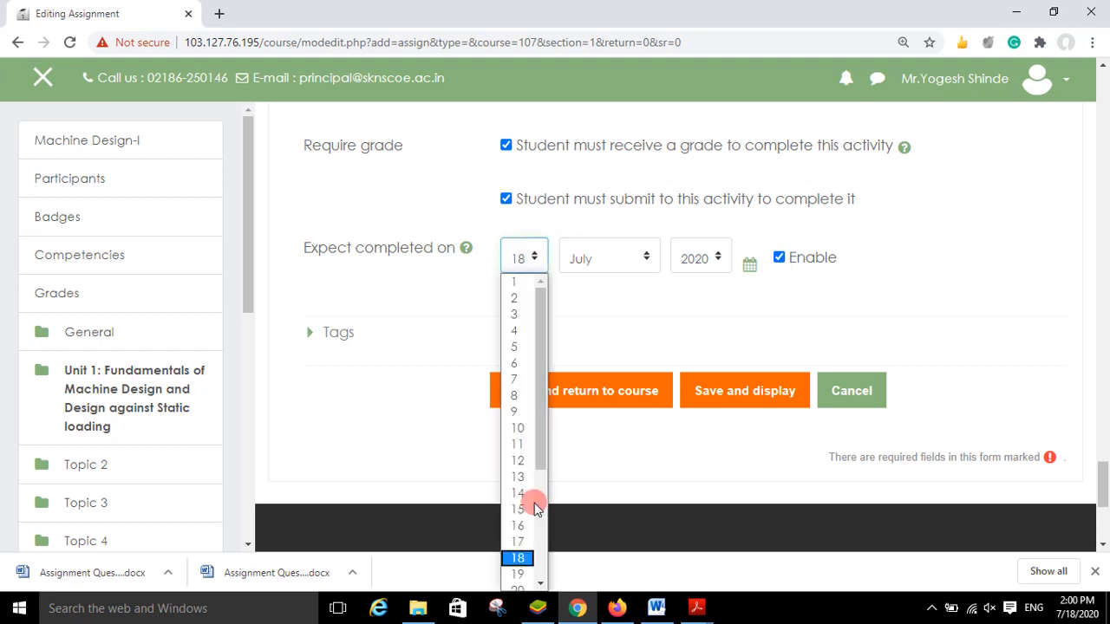
left_click_drag(539, 460, 541, 542)
left_click(517, 529)
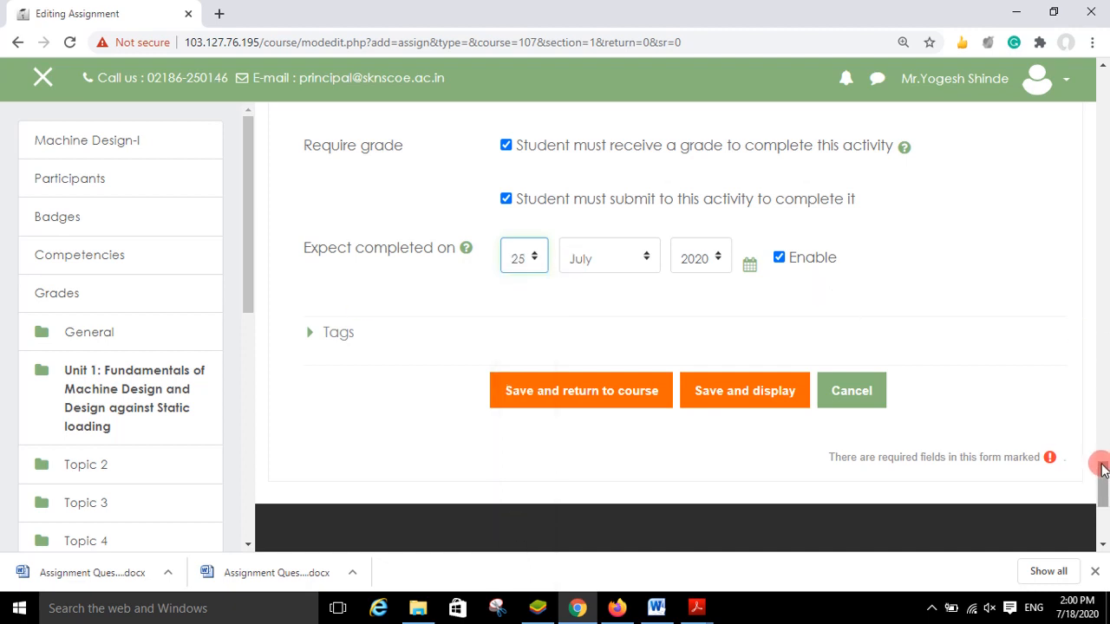
Save the assignment, return to the course page and locate Demo Assignment under Unit 1
left_click_drag(1103, 472, 1099, 478)
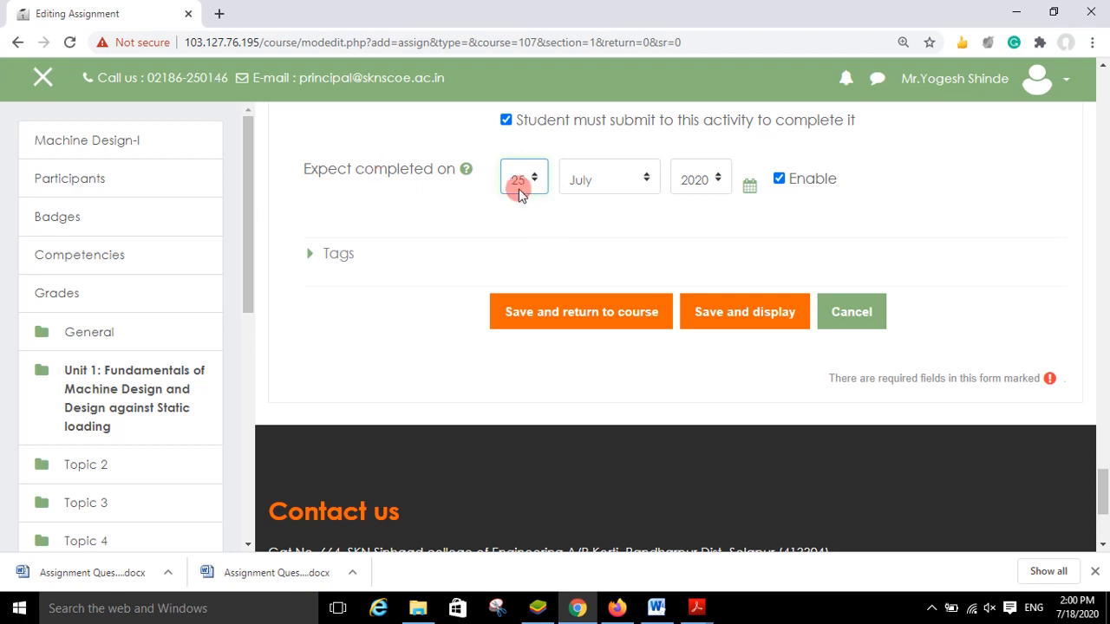
left_click(604, 312)
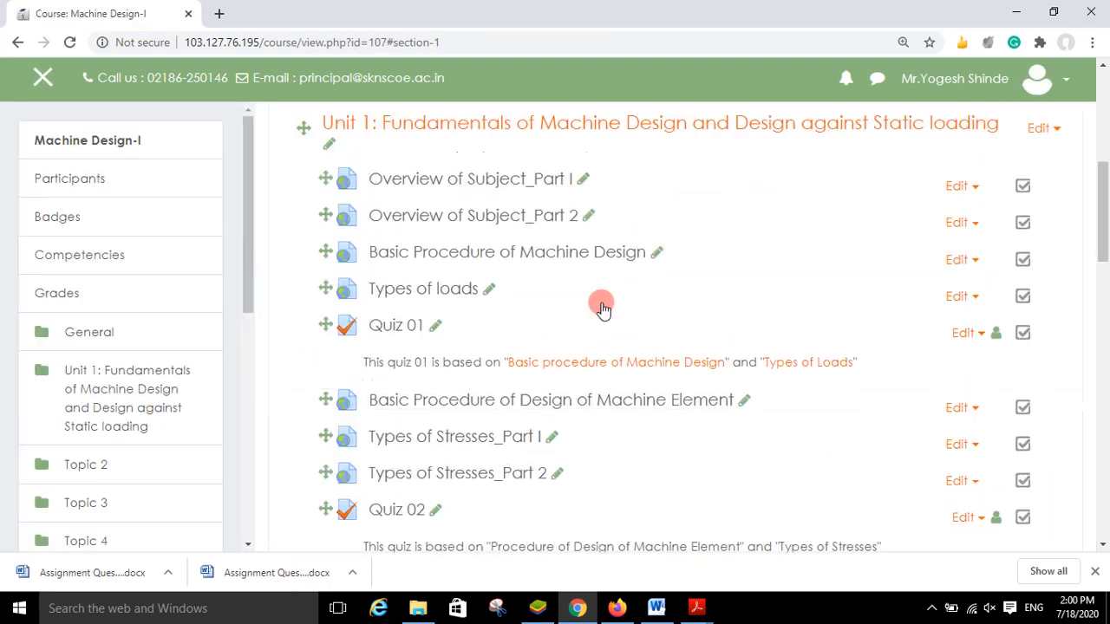
mouse_move(1103, 208)
left_mouse_down()
mouse_move(1101, 240)
mouse_move(1094, 191)
left_mouse_up()
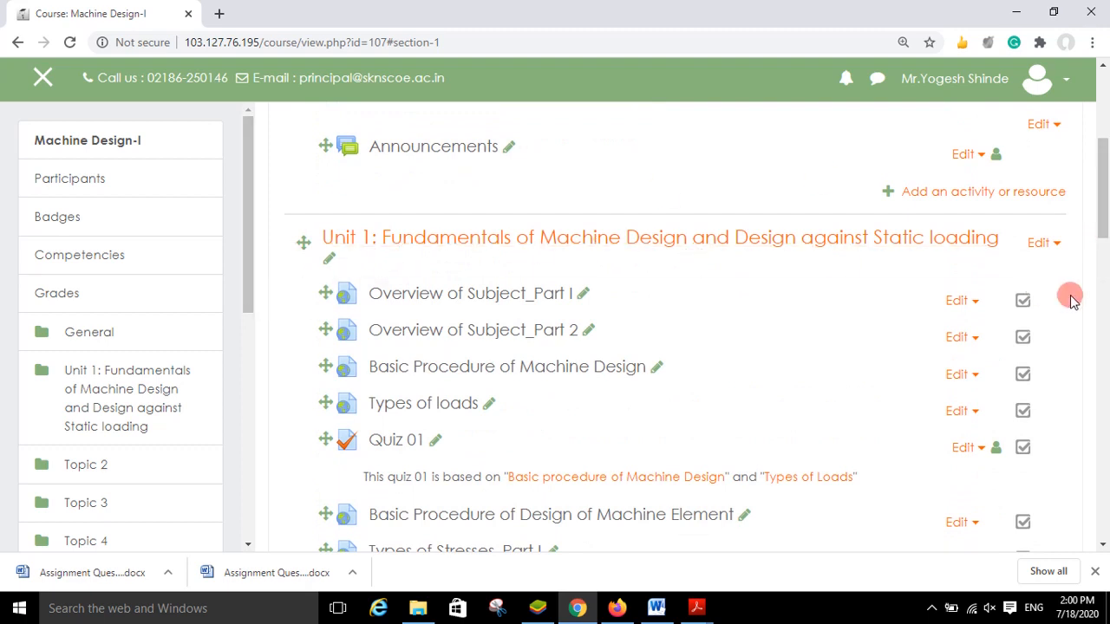
left_click_drag(1102, 191, 1102, 276)
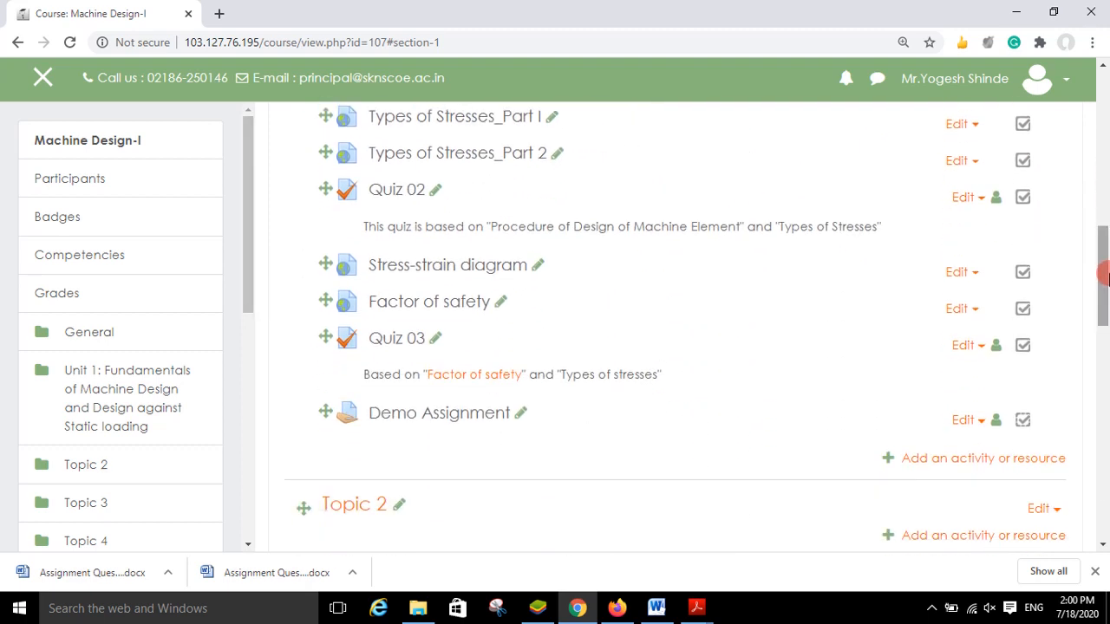